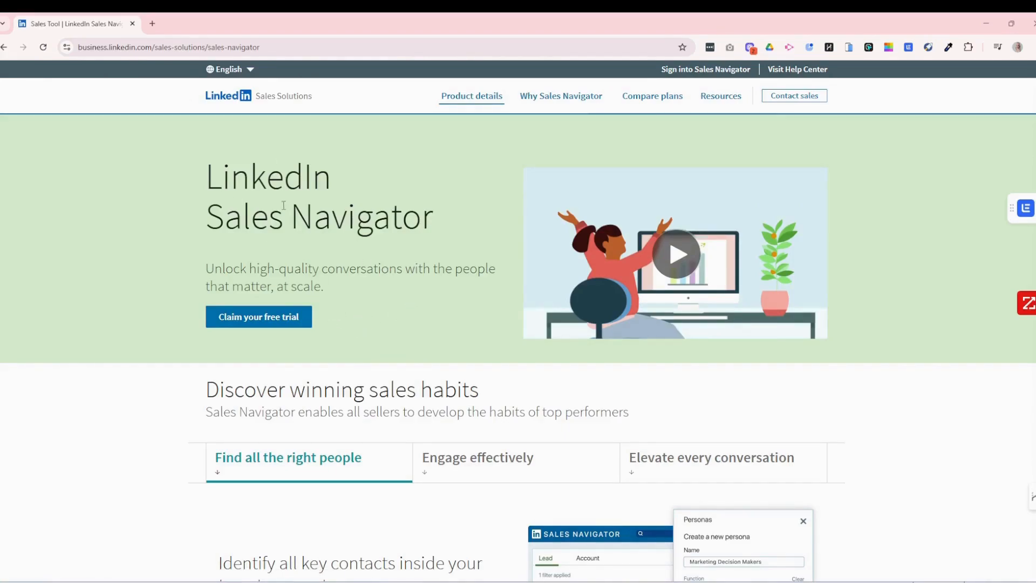
- Sign in to Sales Navigator using the saved account password, entering the Windows Security PIN to authorize filling it
click(705, 69)
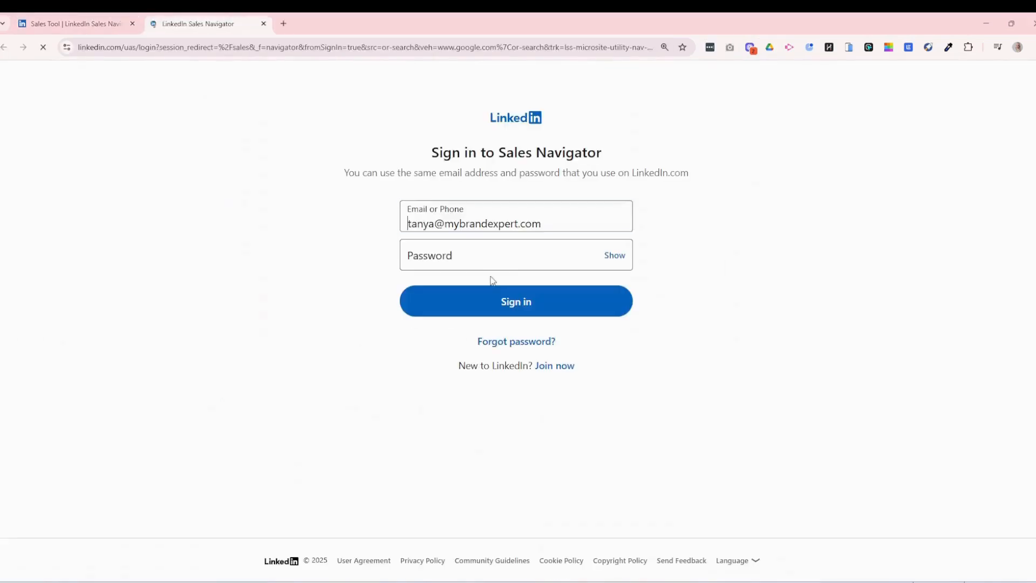
click(614, 257)
click(499, 255)
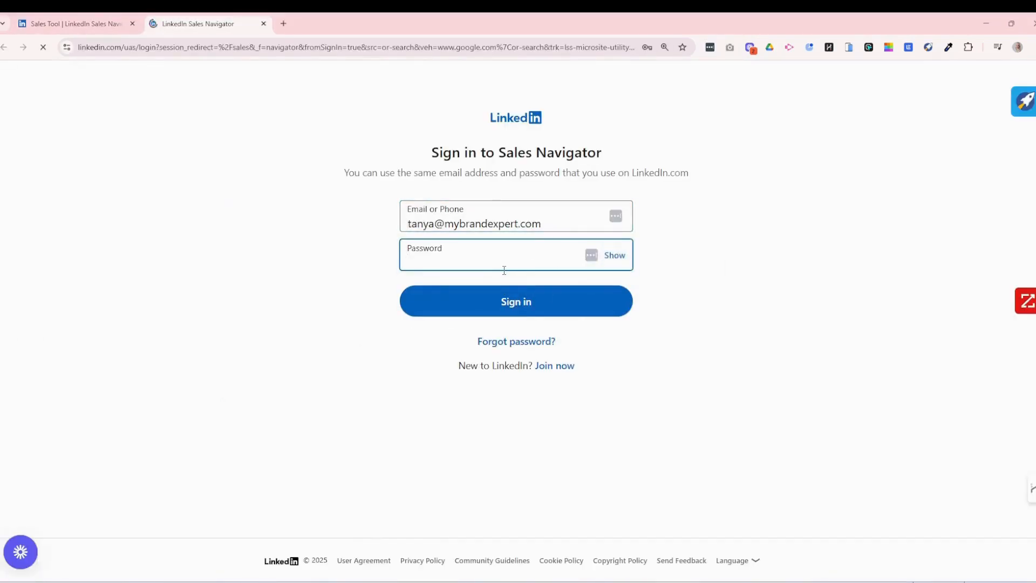
click(507, 295)
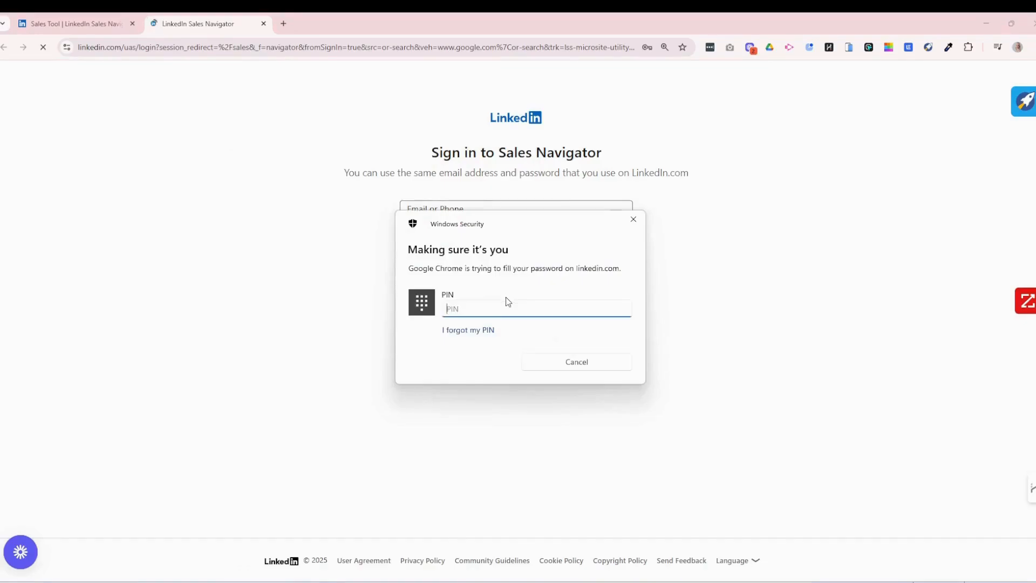
text(••••)
click(518, 302)
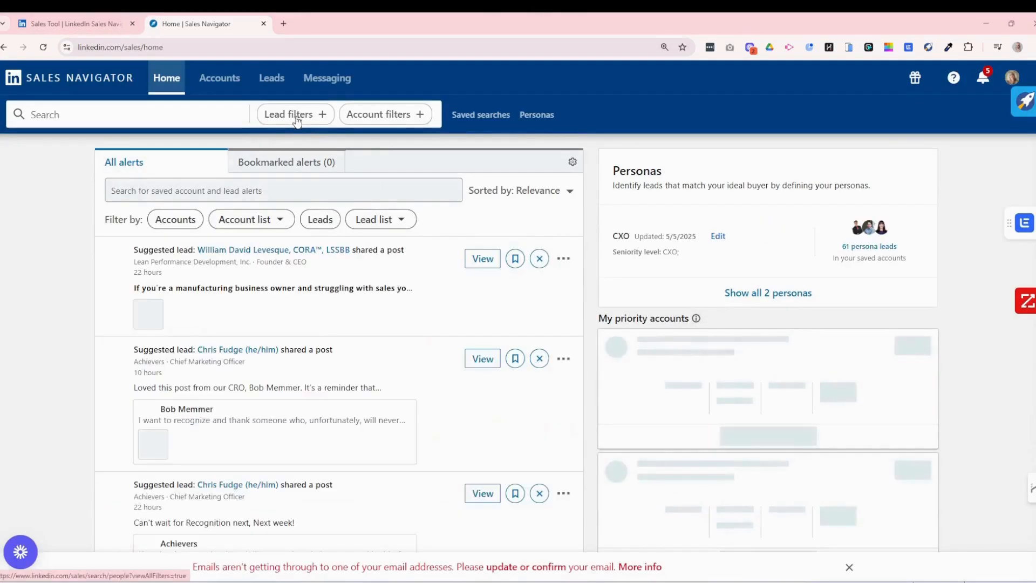
- Open the full set of lead search filters and dismiss the email address warning banner
click(296, 116)
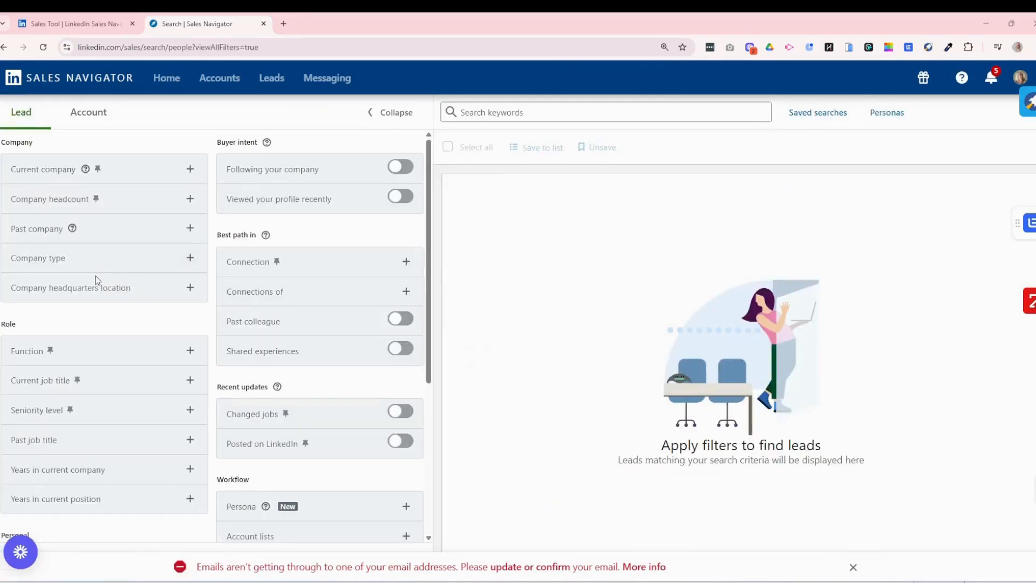
click(854, 567)
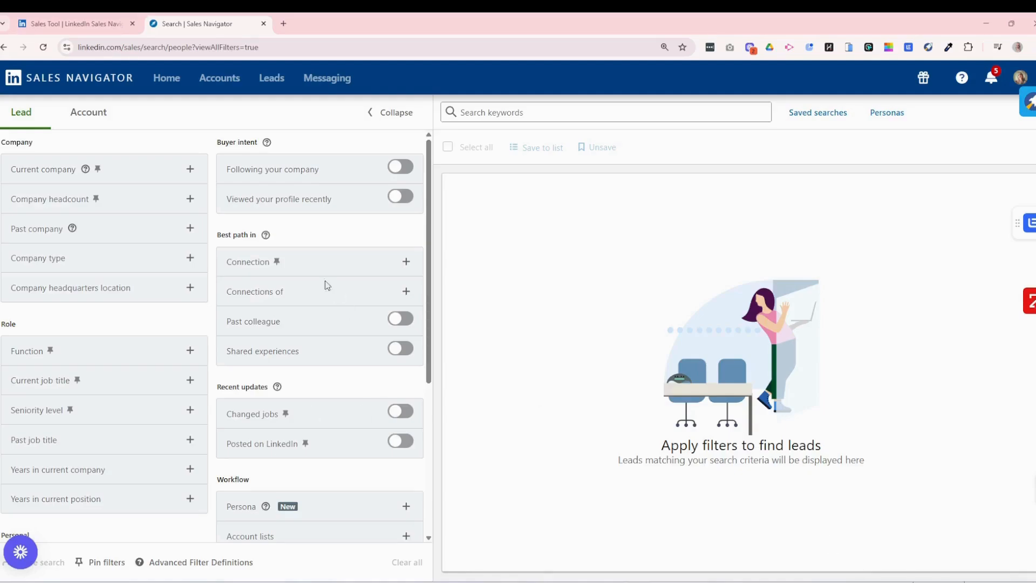
- Review the degree options offered by the Connection filter and collapse it without selecting any
click(287, 265)
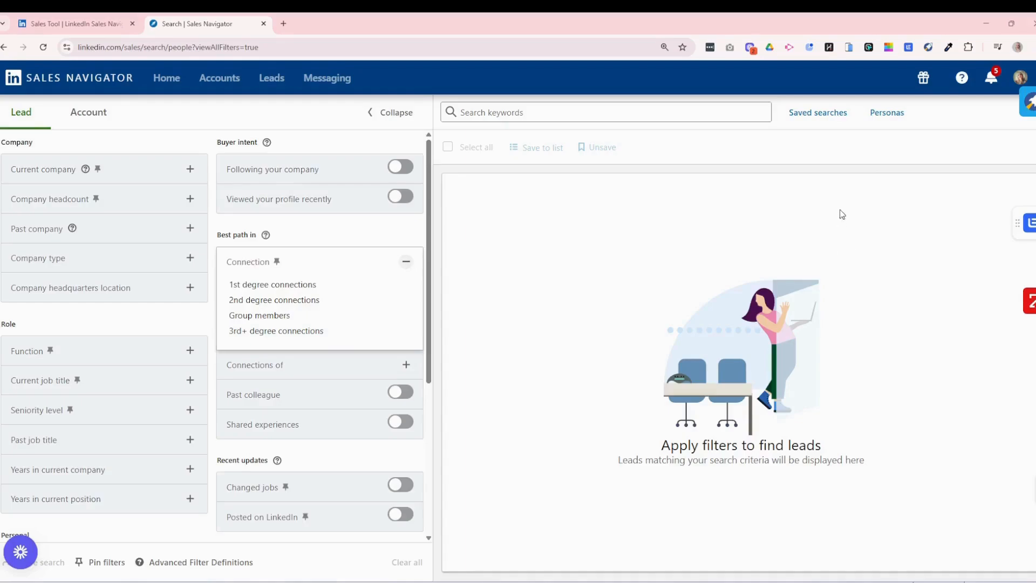
click(407, 261)
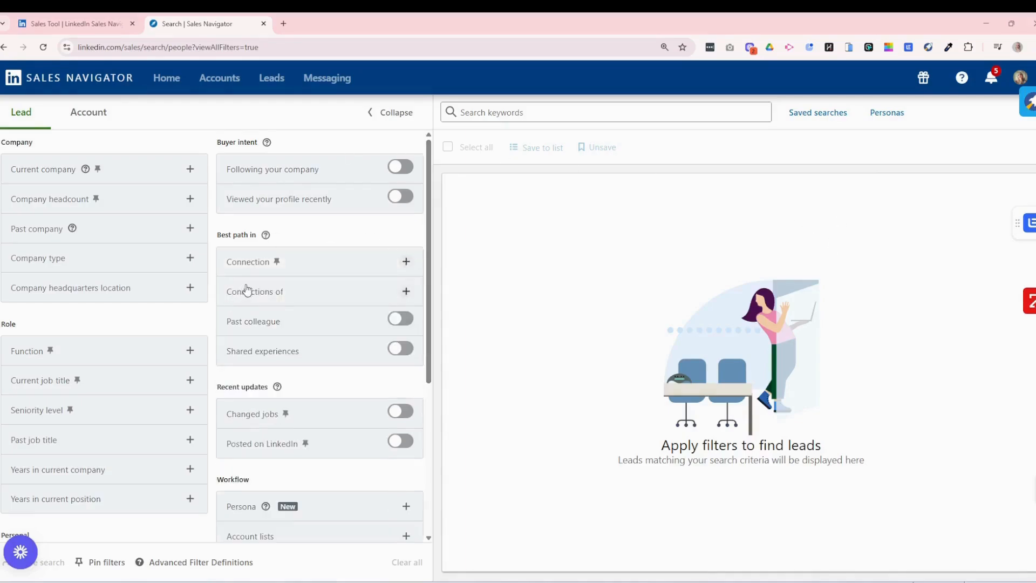
click(257, 263)
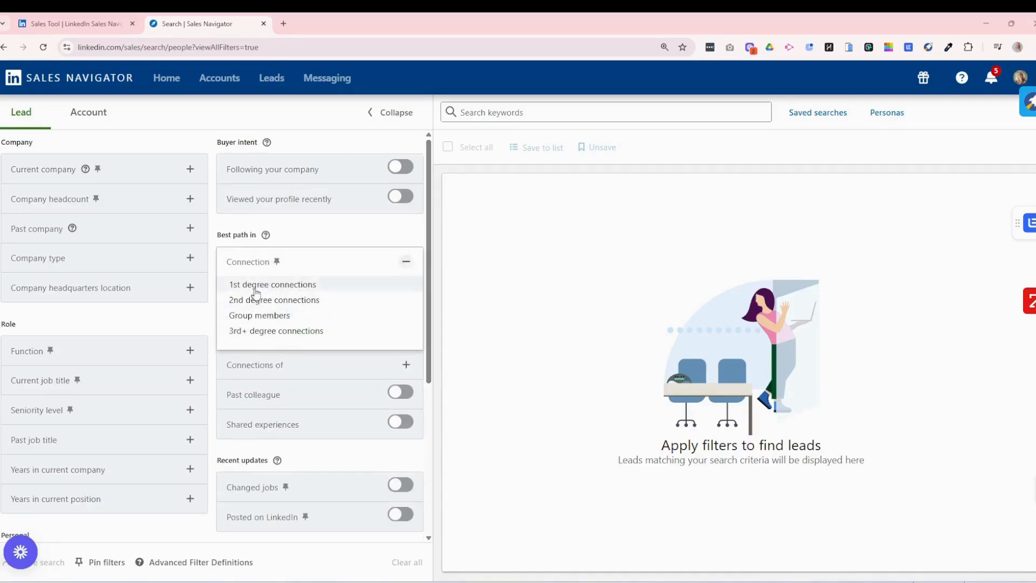
click(370, 234)
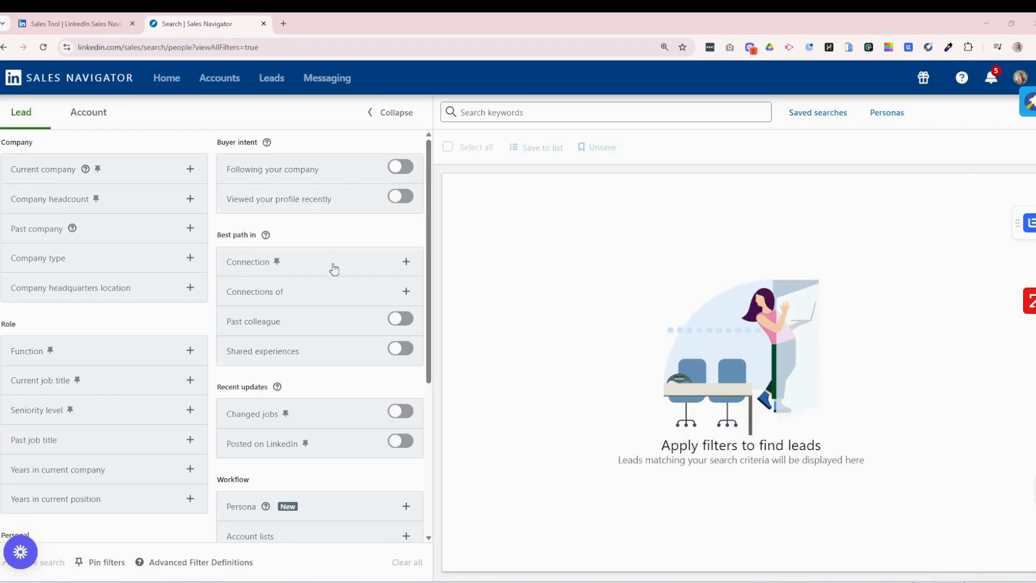
- Filter the leads by geography, including the United States region
scroll(116, 359, down, 4)
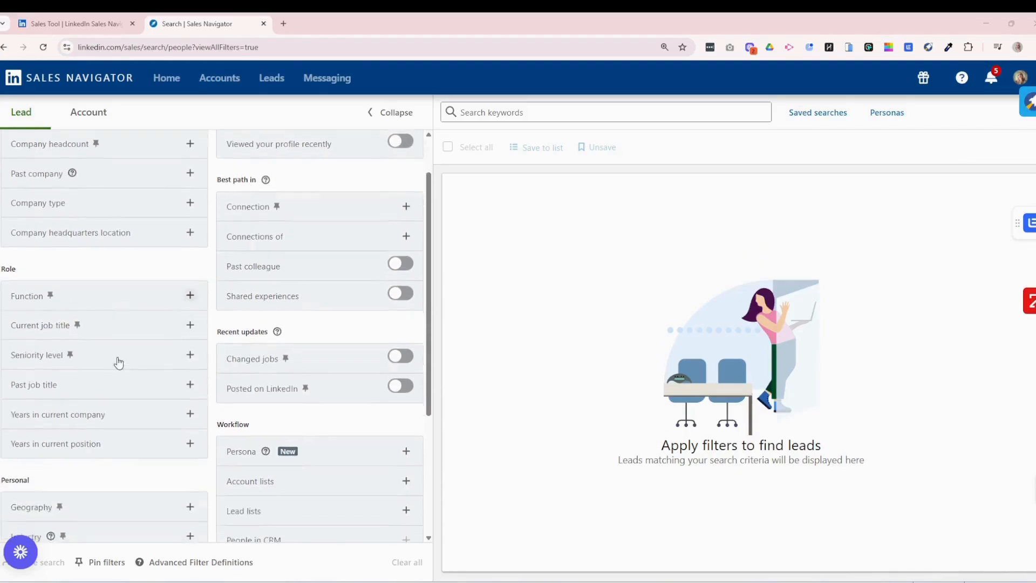
click(190, 342)
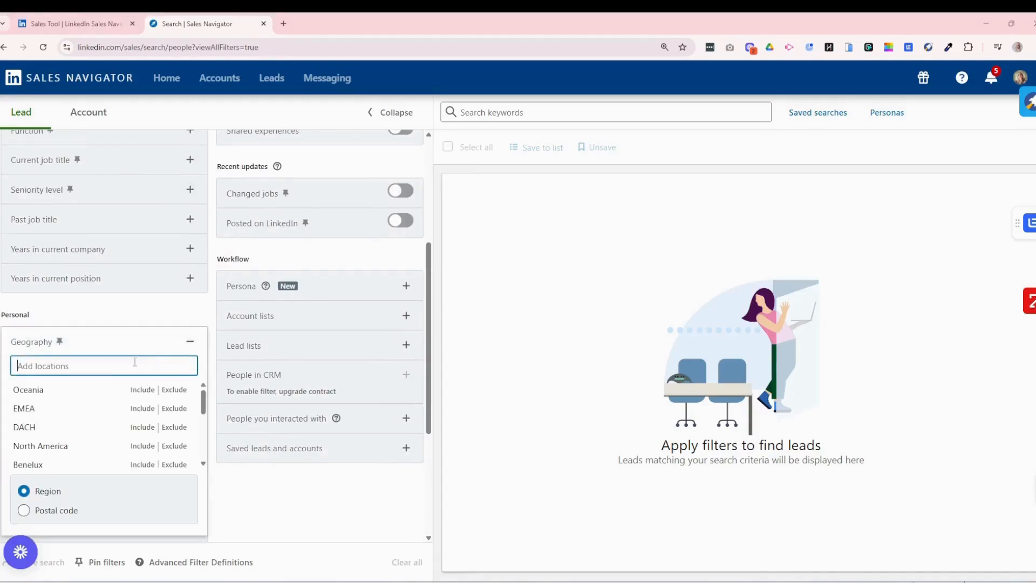
text(UNIST)
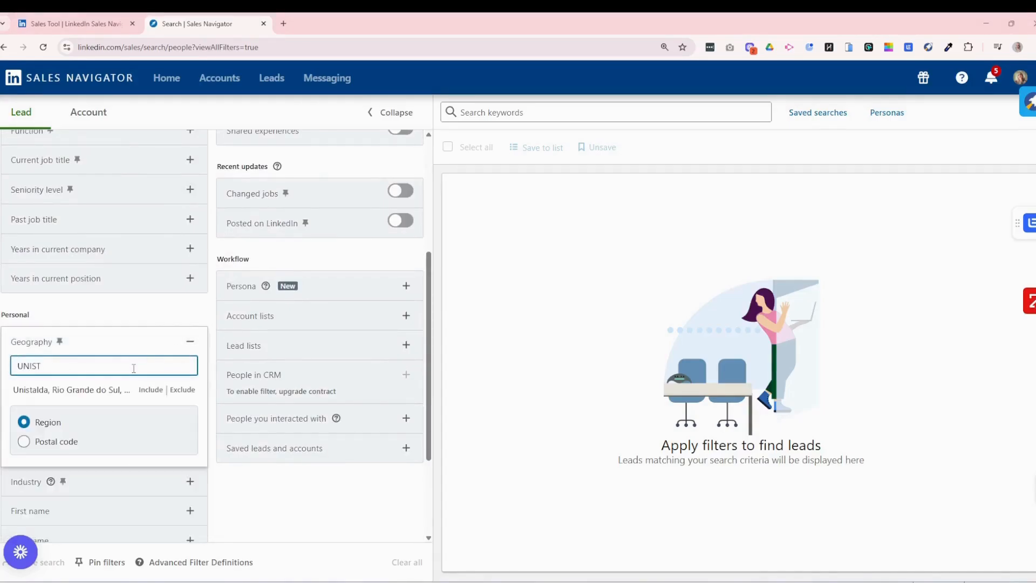
key(BackSpace)
key(BackSpace)
key(BackSpace)
key(BackSpace)
key(Caps_Lock)
text(ni)
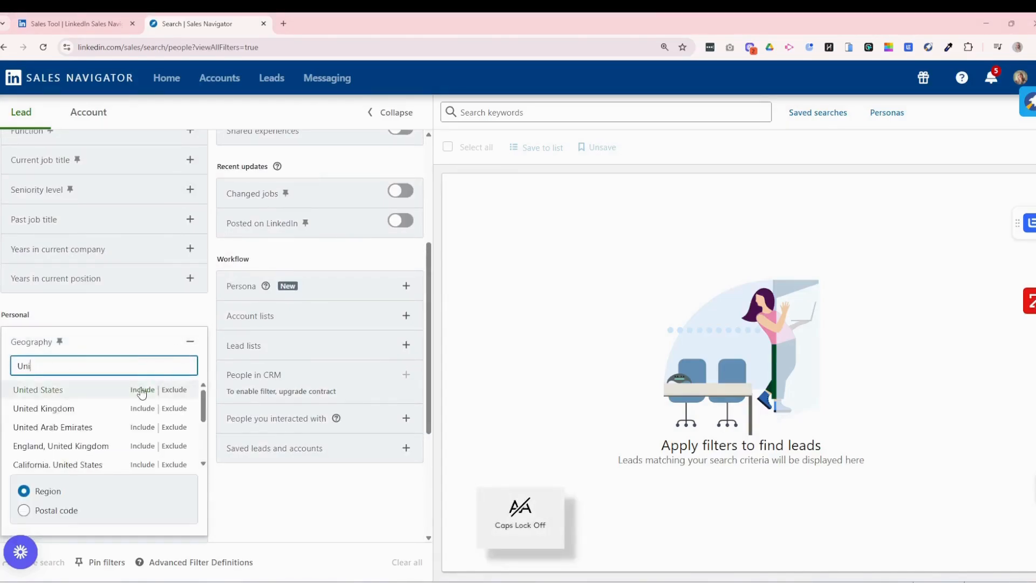
click(142, 390)
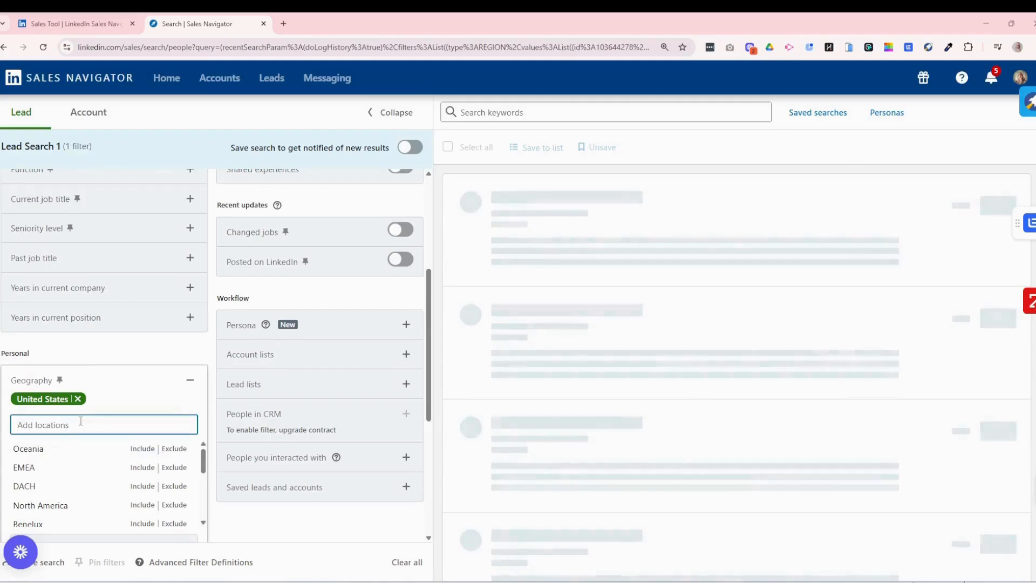
- Look up Florida among the Geography filter's locations, clear the search text and close the filter
text(flord)
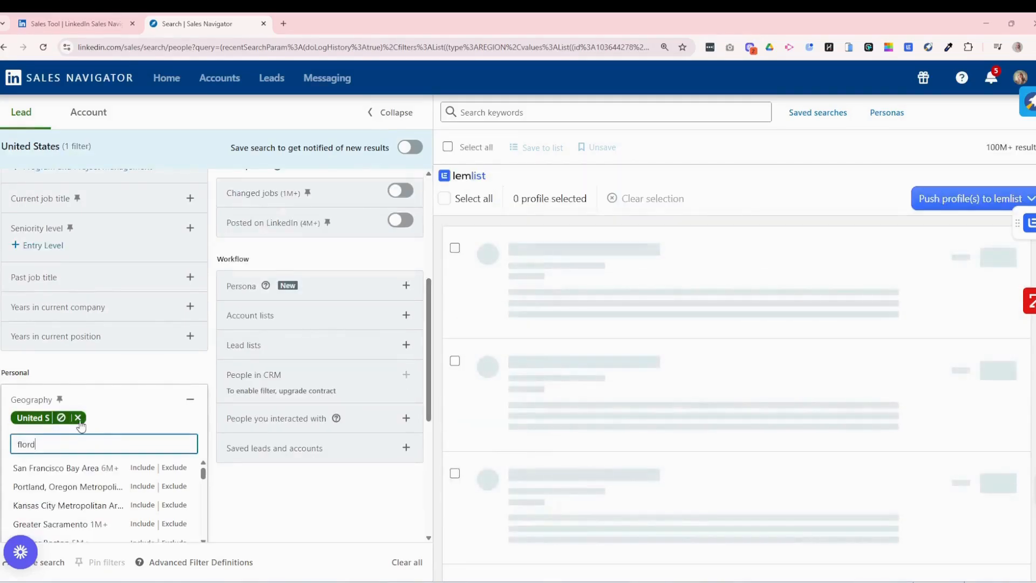
key(BackSpace)
text(ida)
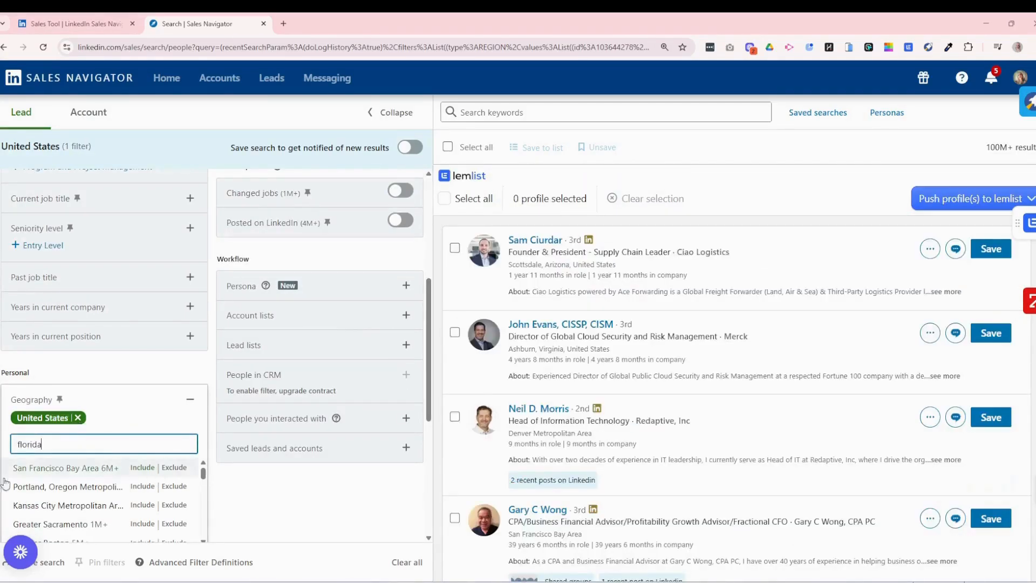
scroll(154, 414, down, 2)
scroll(154, 413, down, 1)
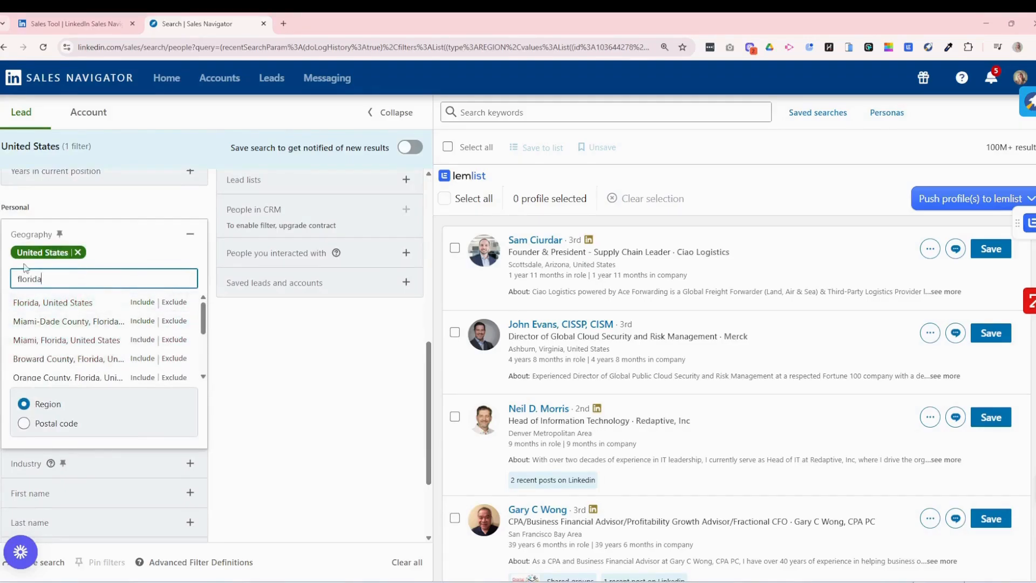
drag(53, 277, 18, 278)
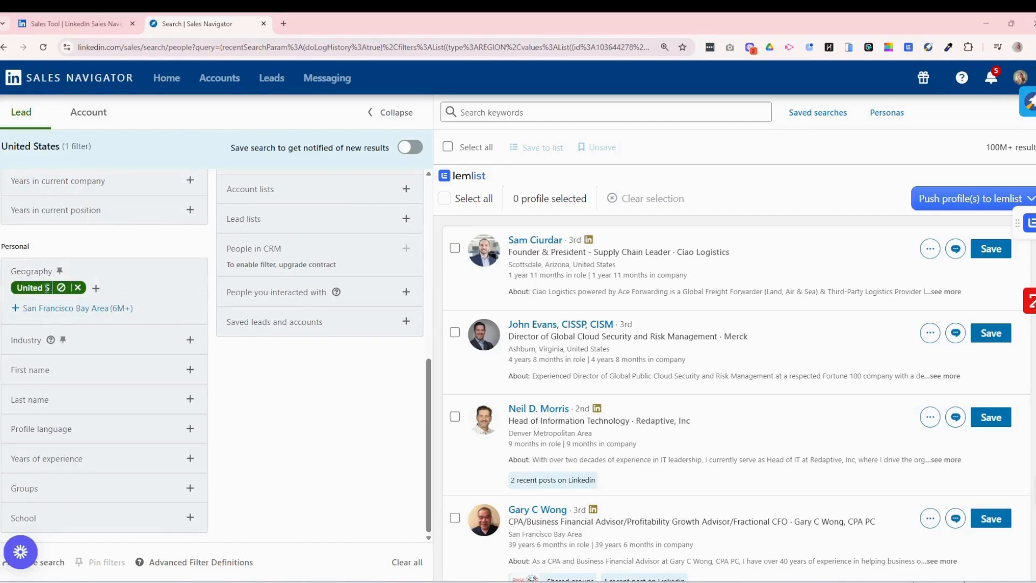
- Filter the leads by seniority level, including Director, Owner / Partner, CXO and Vice President
scroll(167, 367, up, 2)
scroll(166, 364, up, 1)
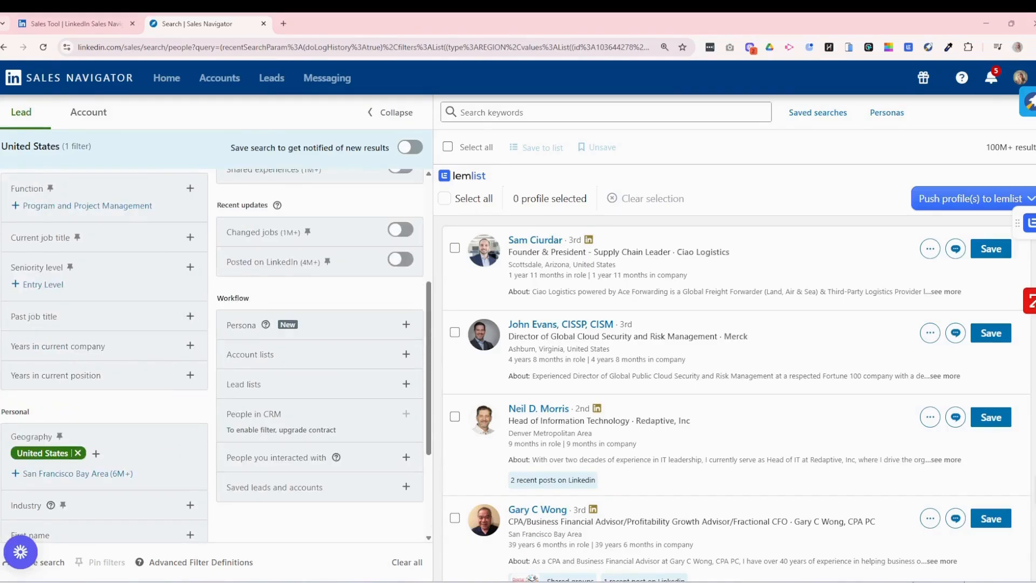
click(190, 268)
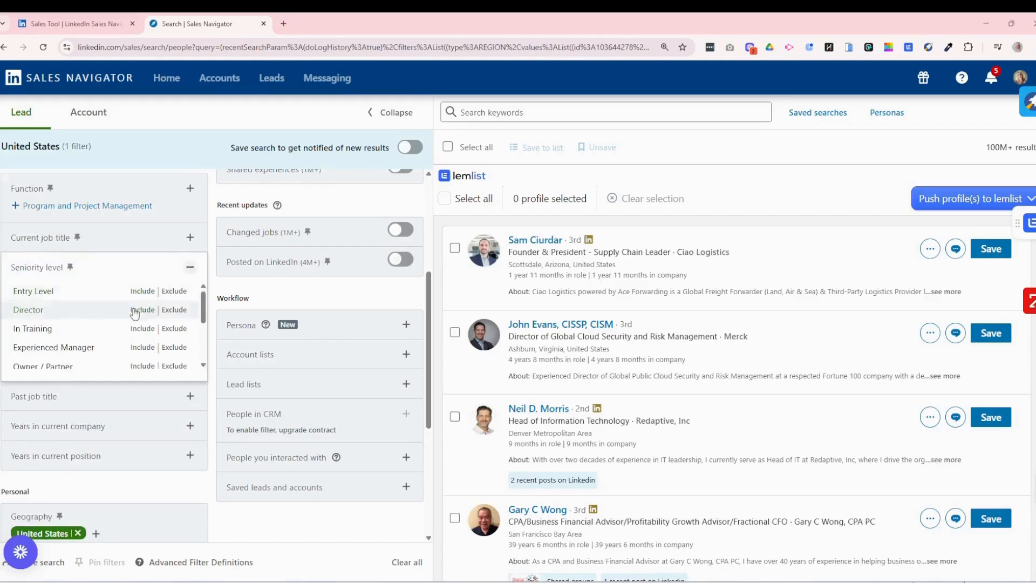
click(134, 312)
click(146, 312)
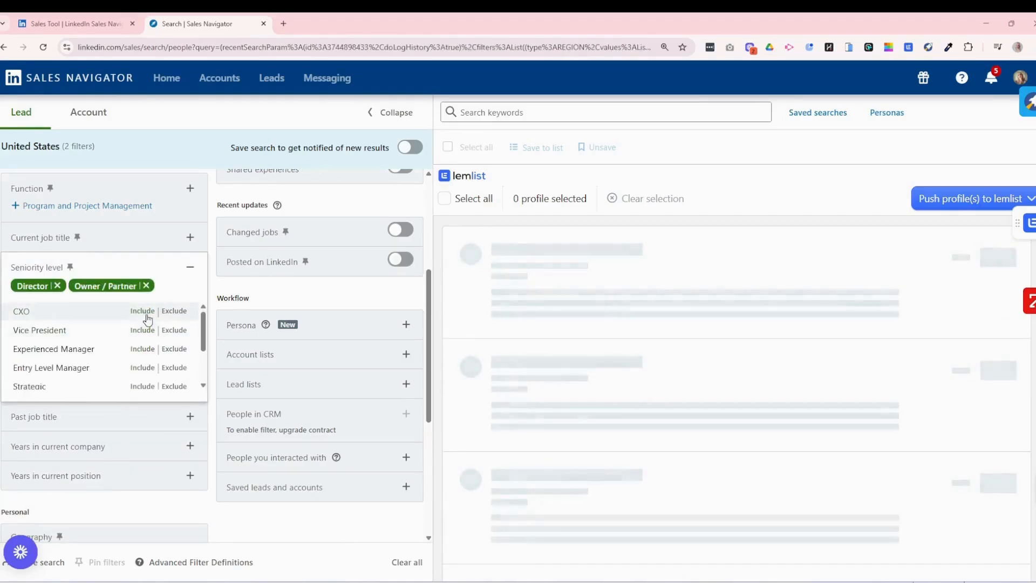
click(144, 313)
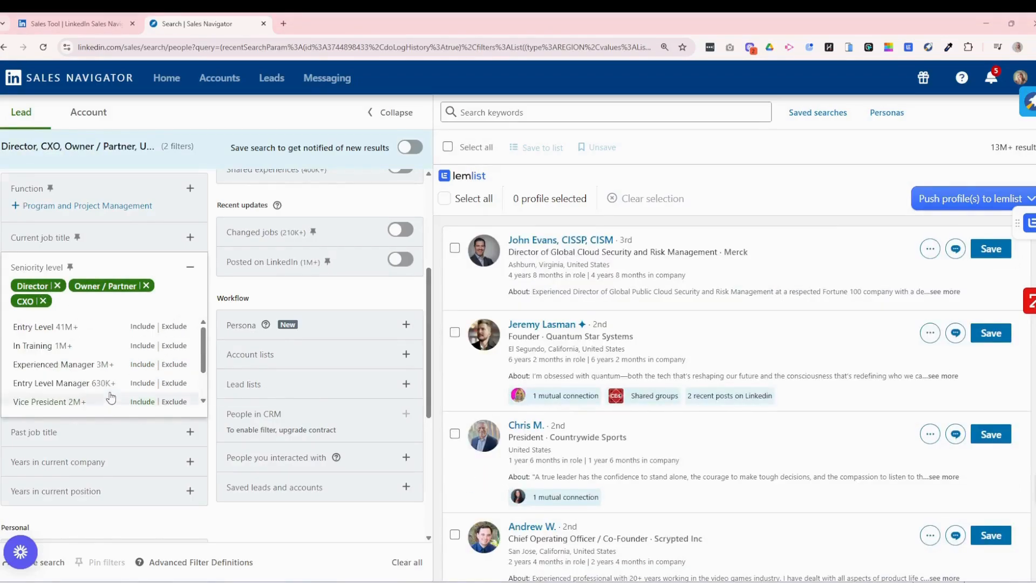
scroll(111, 397, up, 1)
scroll(115, 422, down, 1)
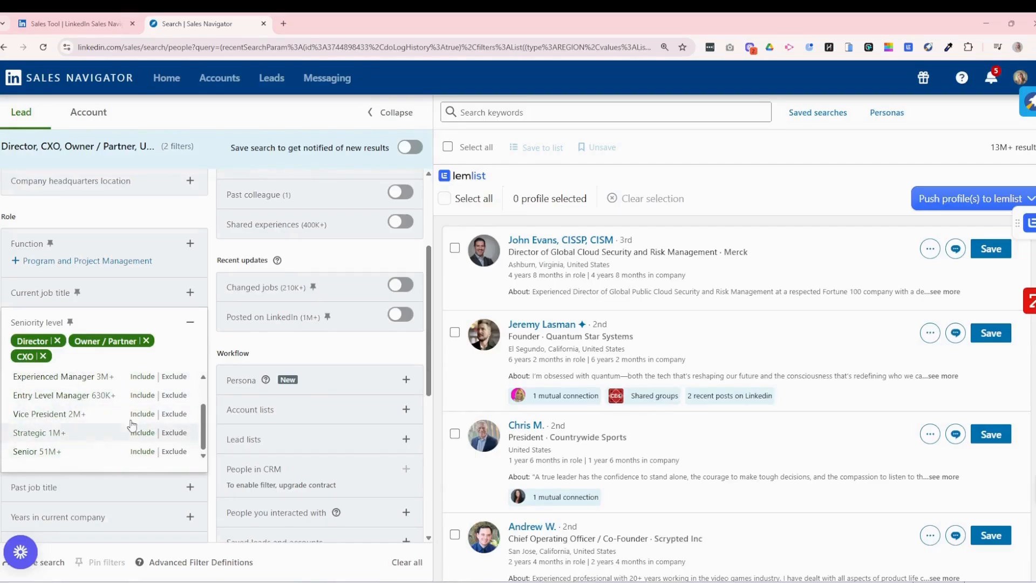
mouse_move(28, 346)
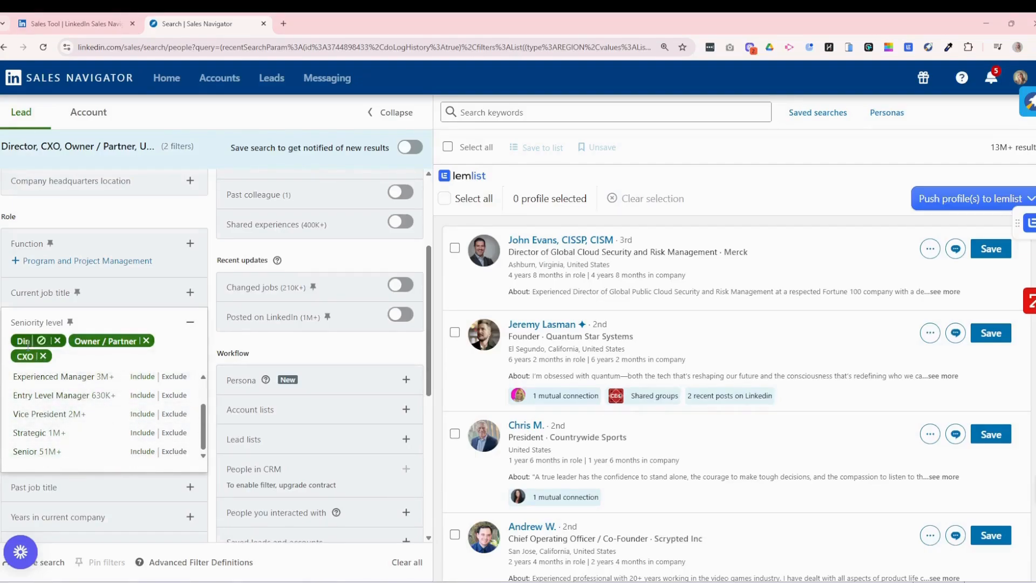
click(143, 414)
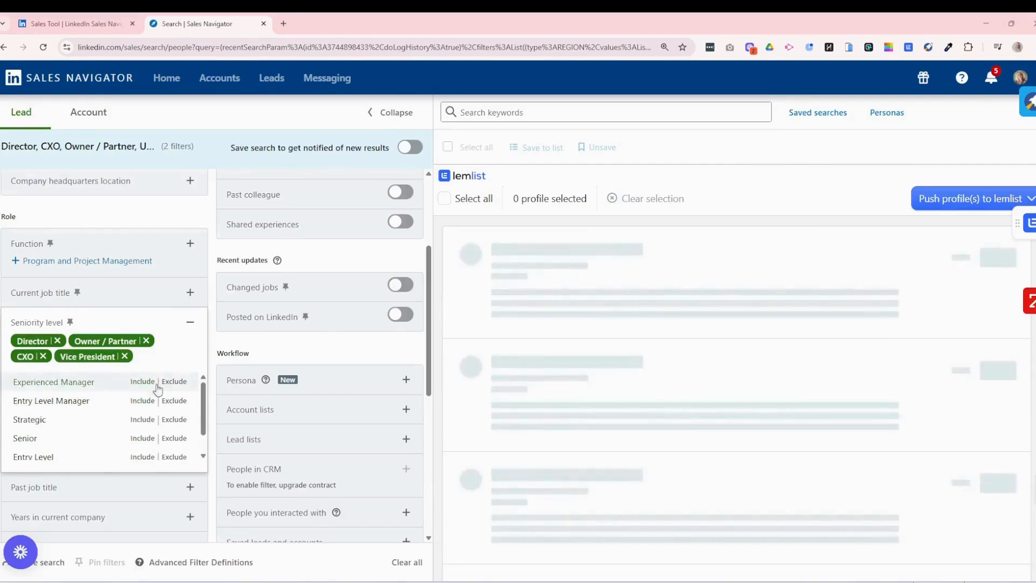
click(188, 332)
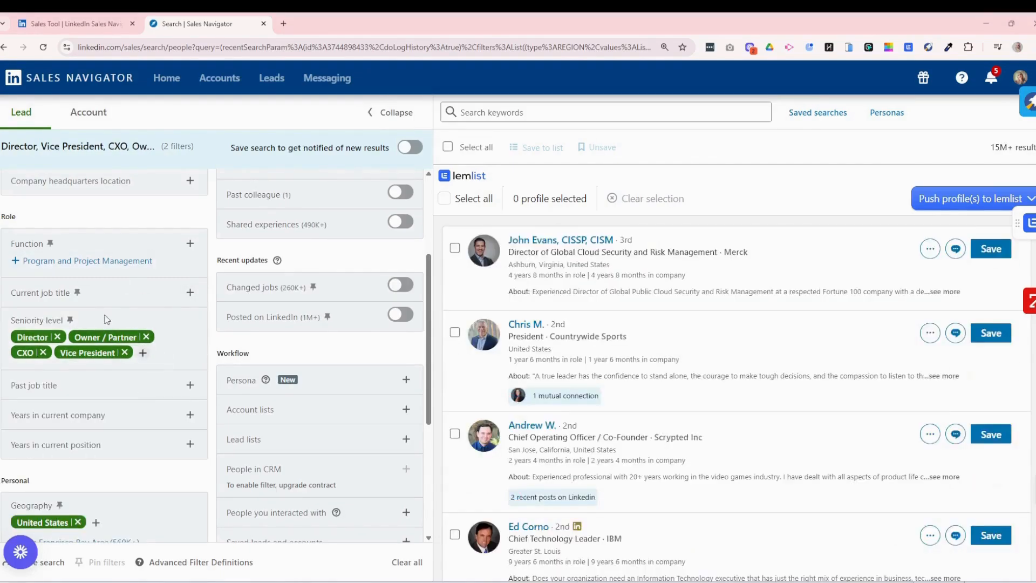
- Filter the leads by current job title, including Founder, Co-Founder, Owner and Co-Owner
click(190, 293)
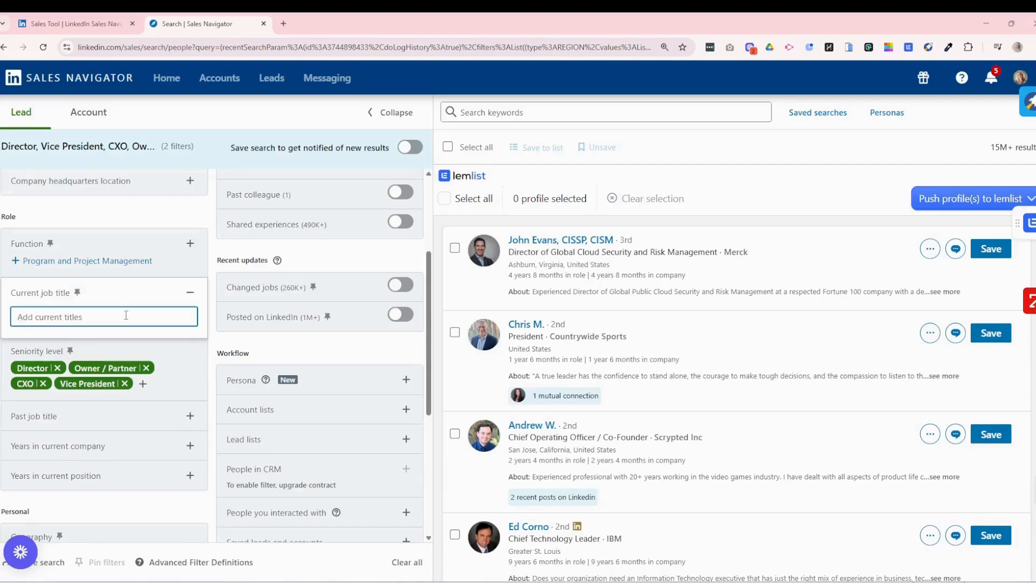
text(founder)
click(155, 341)
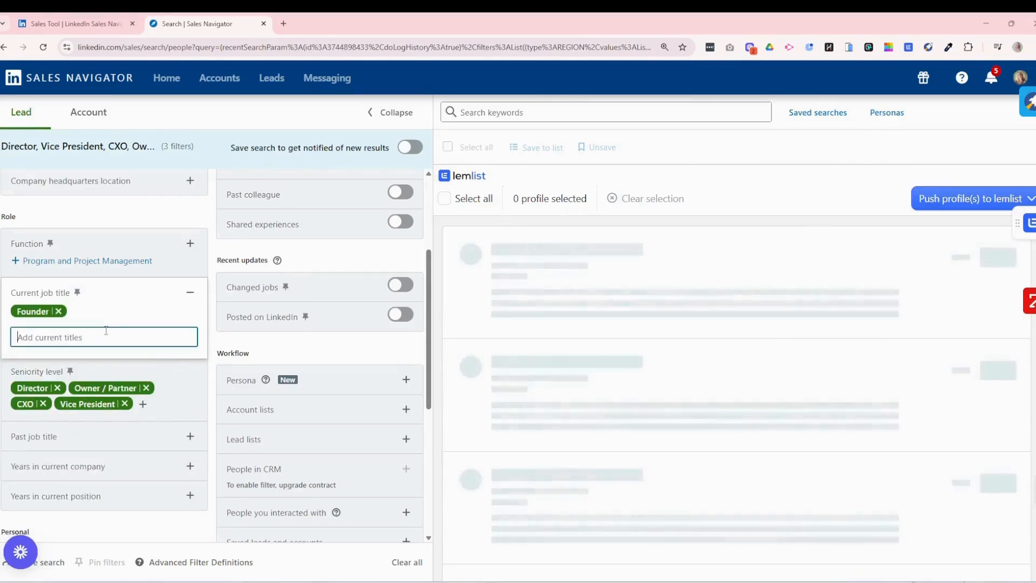
text(co-found)
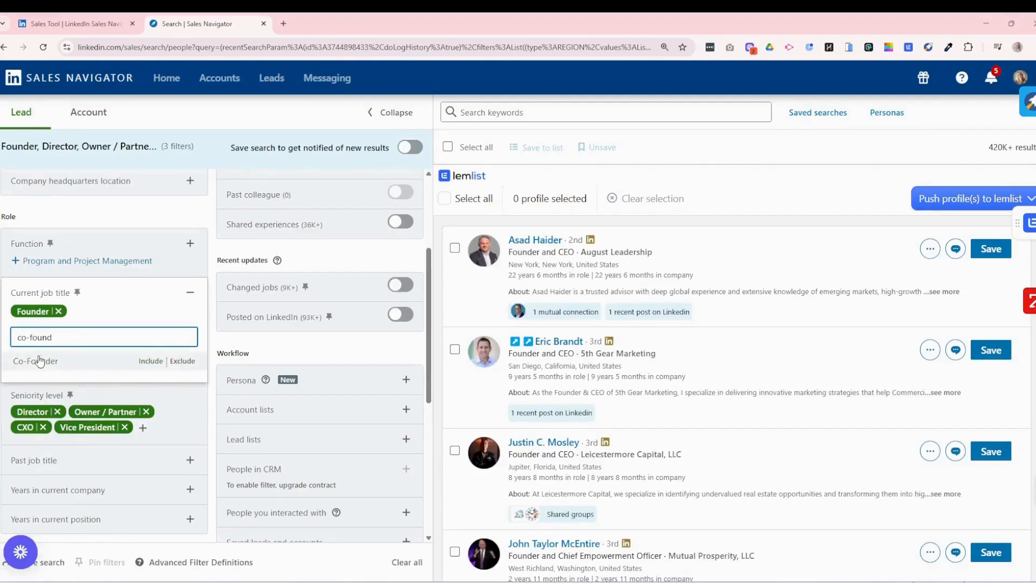
click(39, 361)
text(on)
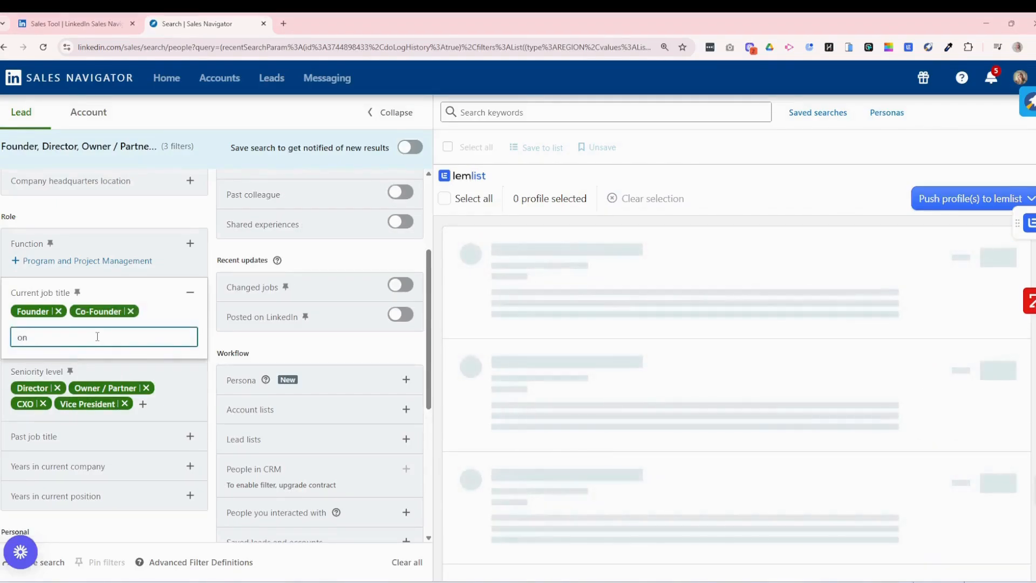
text(ner)
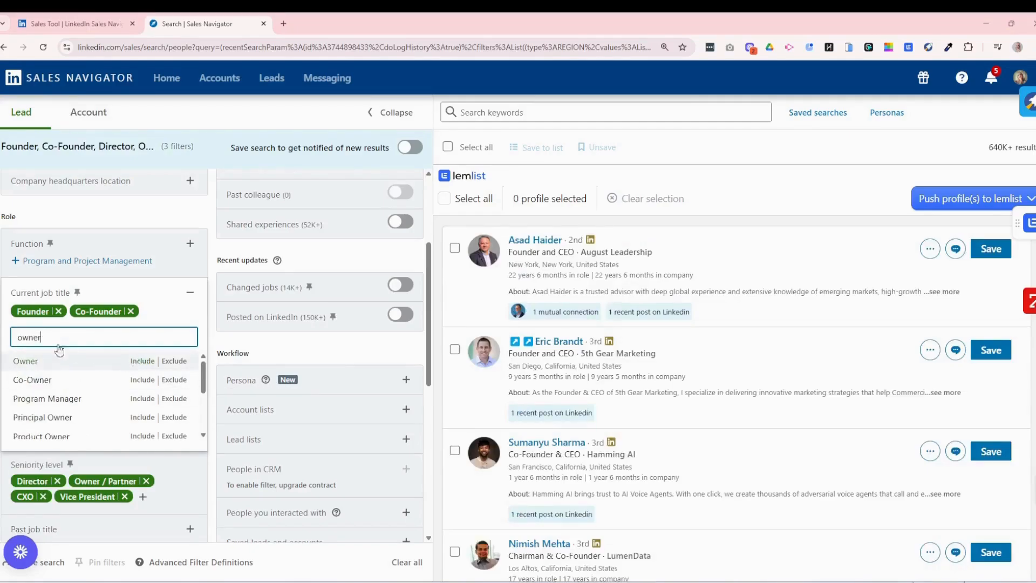
click(59, 359)
text(co-)
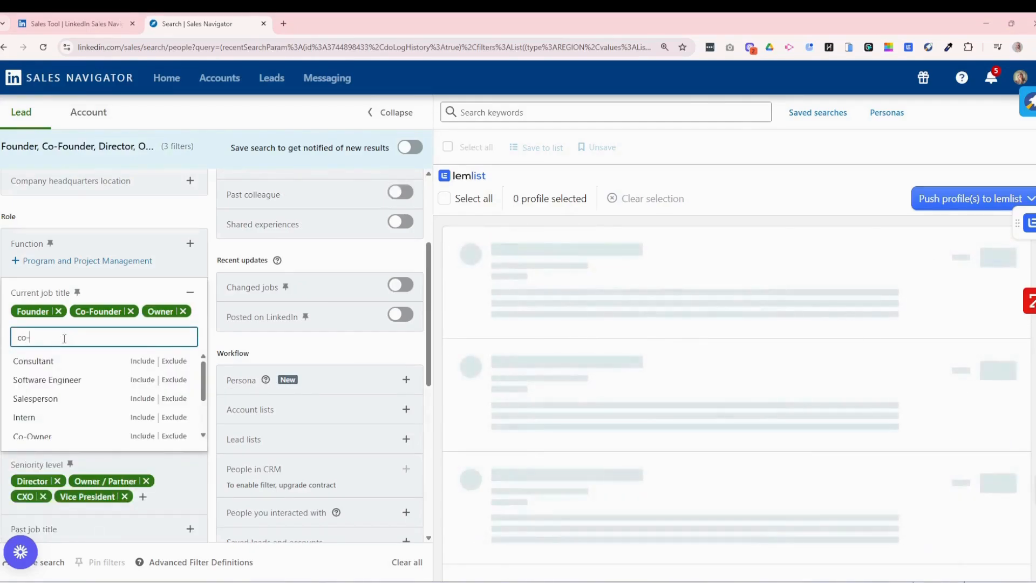
text(owne)
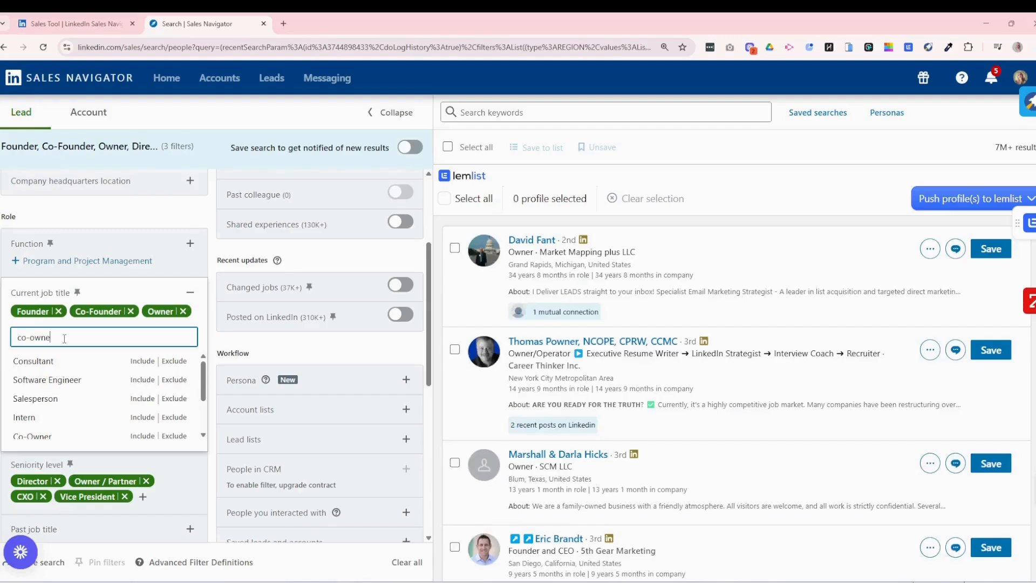
click(150, 361)
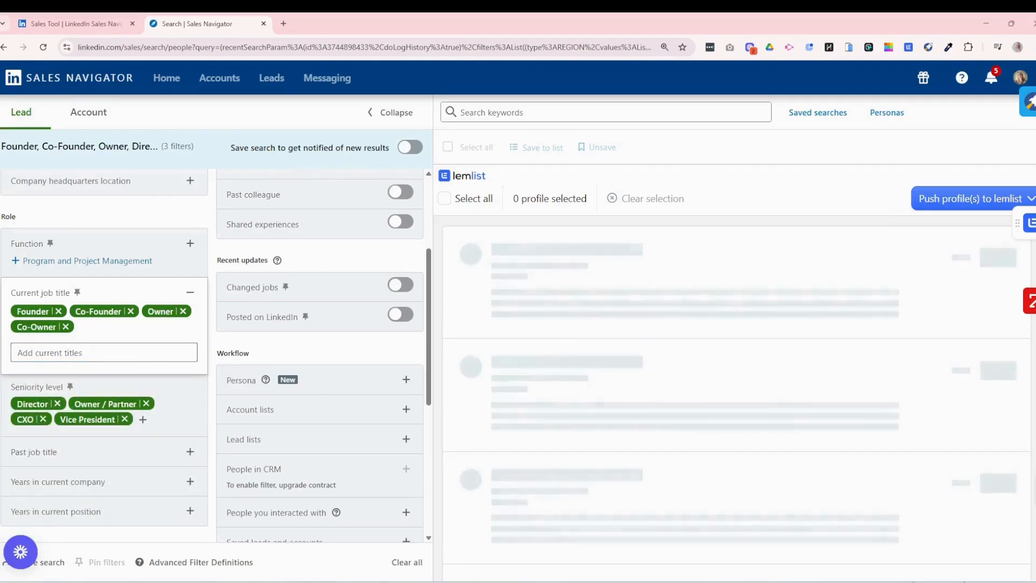
- Add Chief Marketing Officer to the included current job titles
click(58, 353)
text(c)
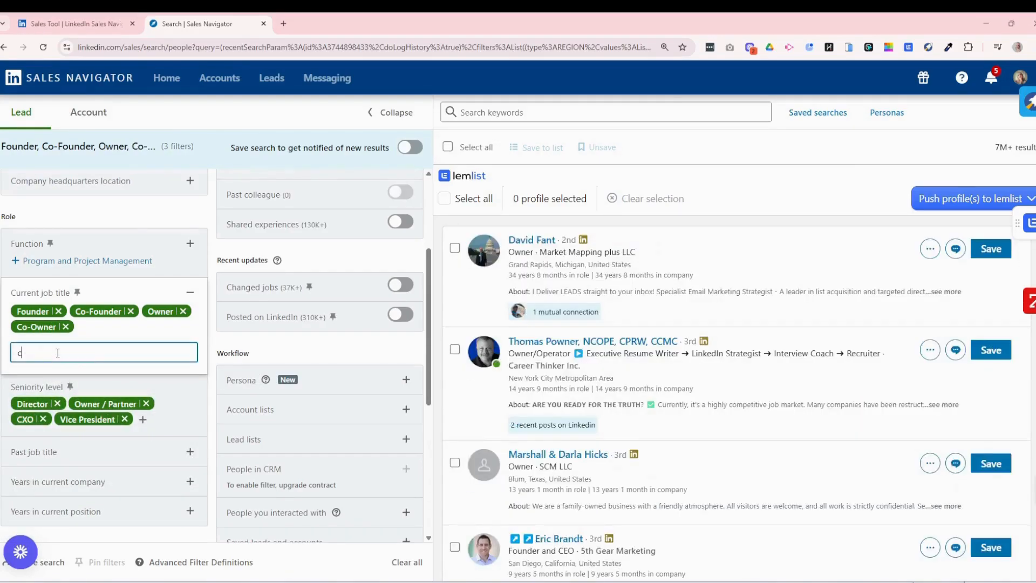
text(mo)
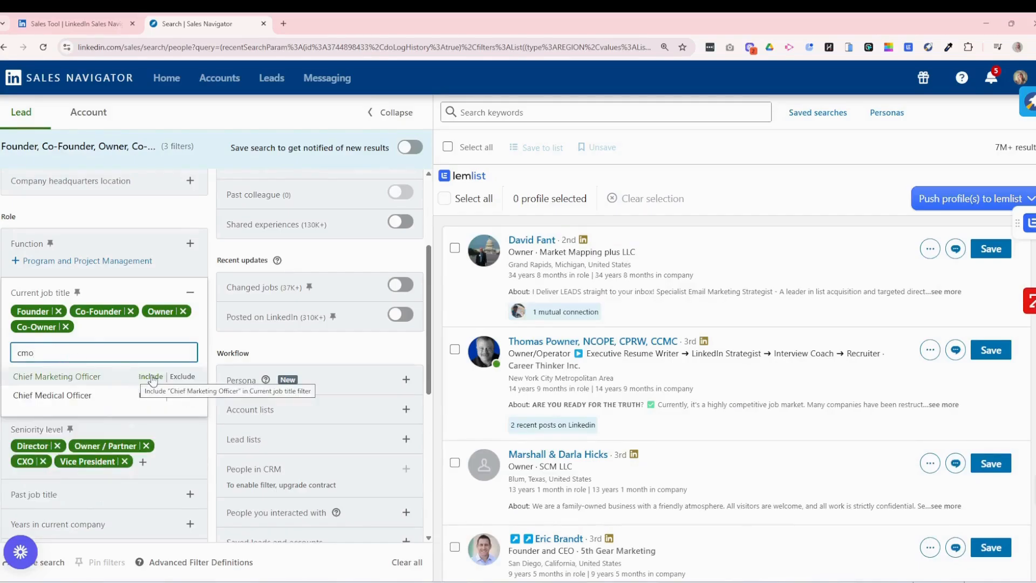
click(146, 376)
- Look up "fractional cmo" among the current job titles
click(52, 353)
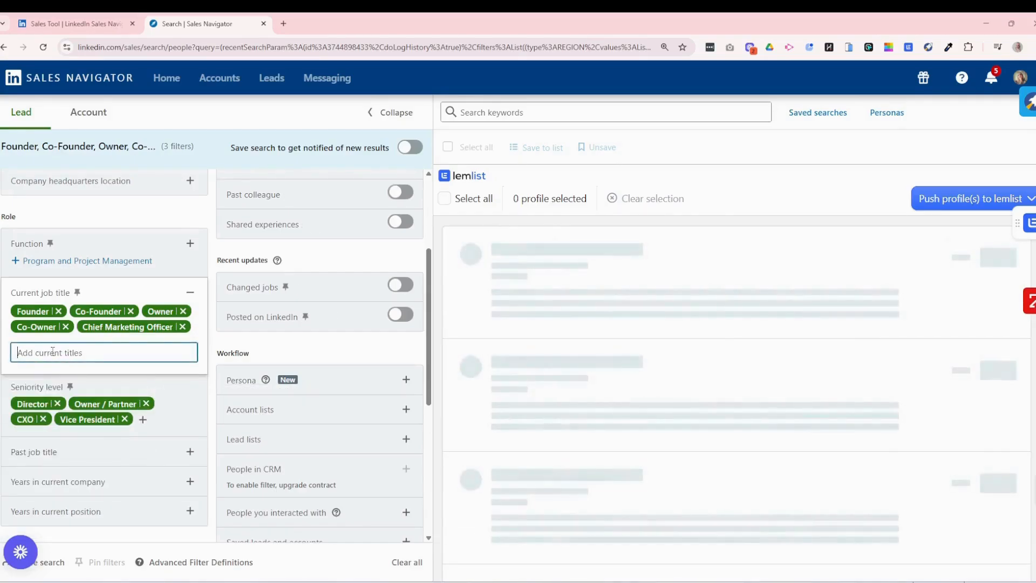
text(fractional cmo)
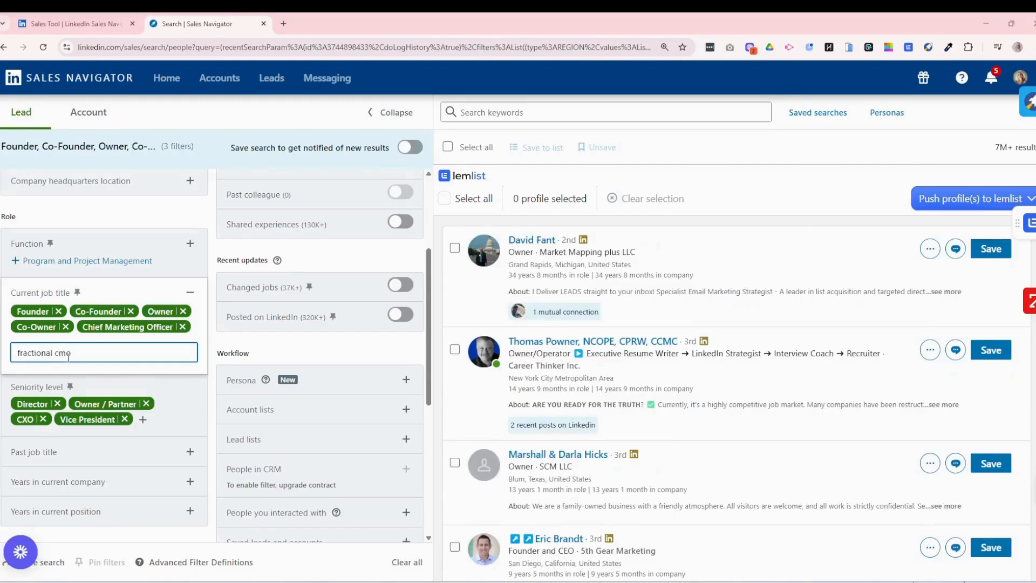
drag(79, 353, 59, 353)
- Add Consultant to the included current job titles
key(ctrl+a)
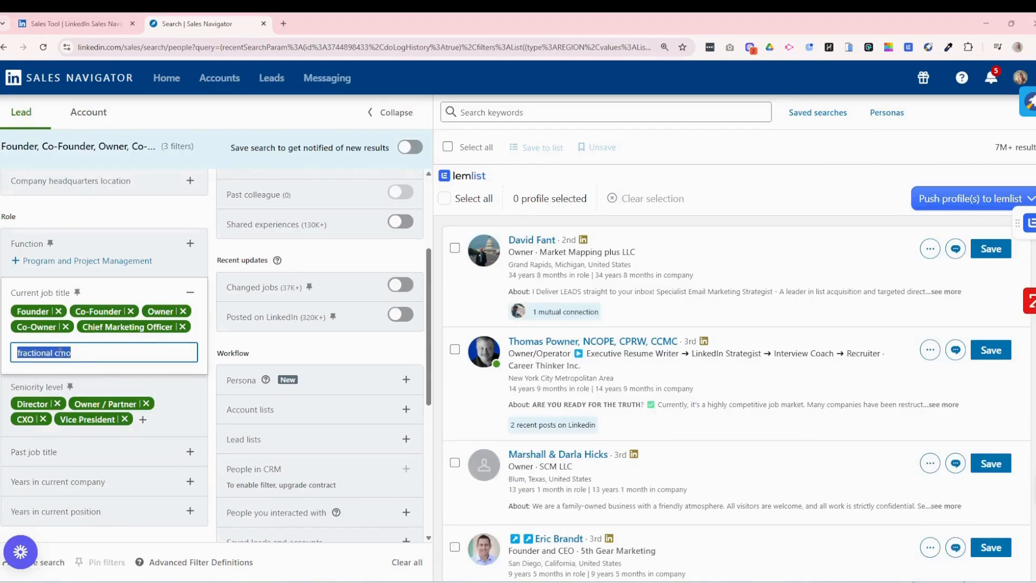
text(consu)
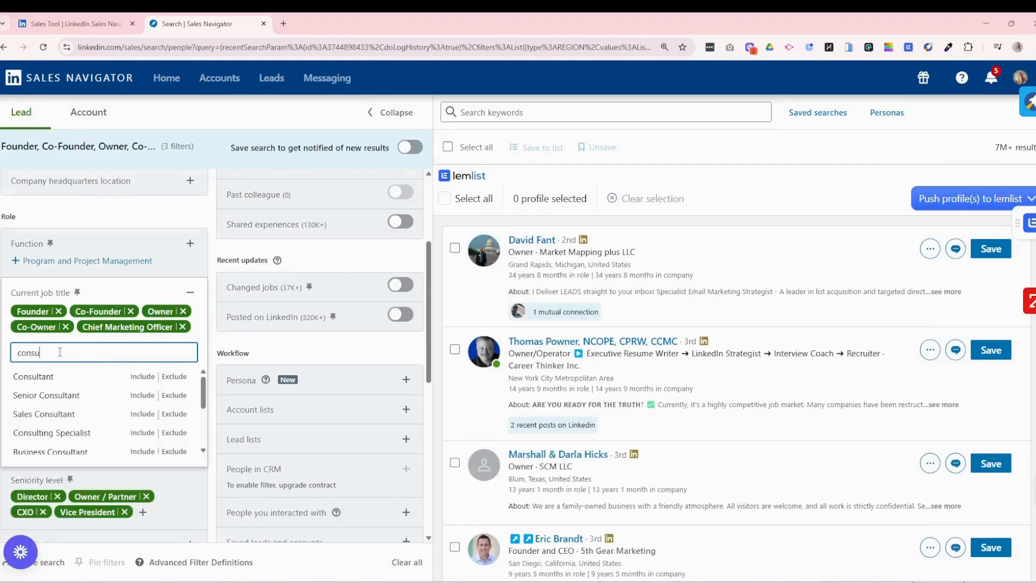
click(143, 377)
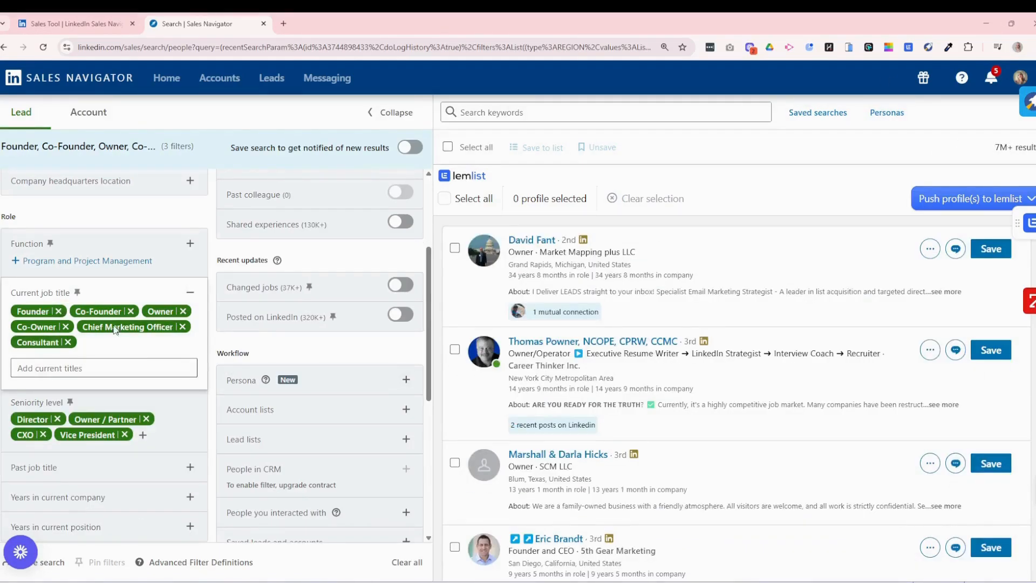
- Filter the leads by a company headcount of 1-10, review the other size ranges and close the filter
scroll(141, 355, up, 3)
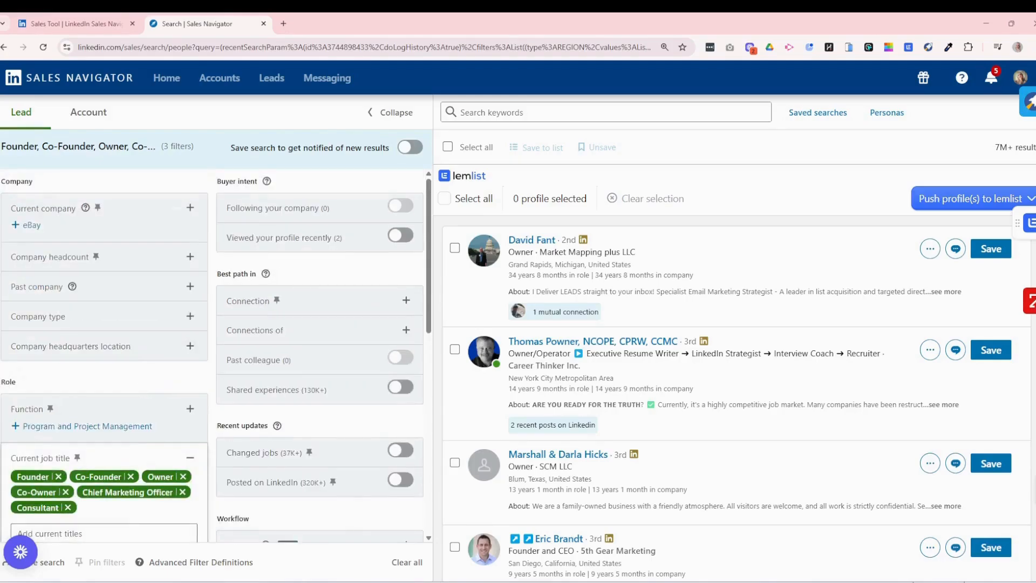
click(130, 262)
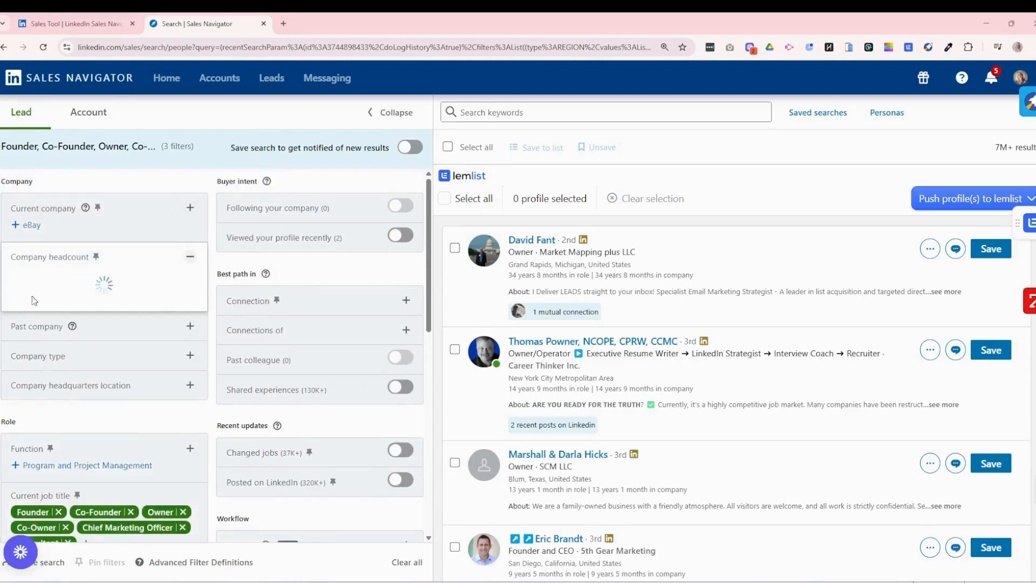
click(24, 296)
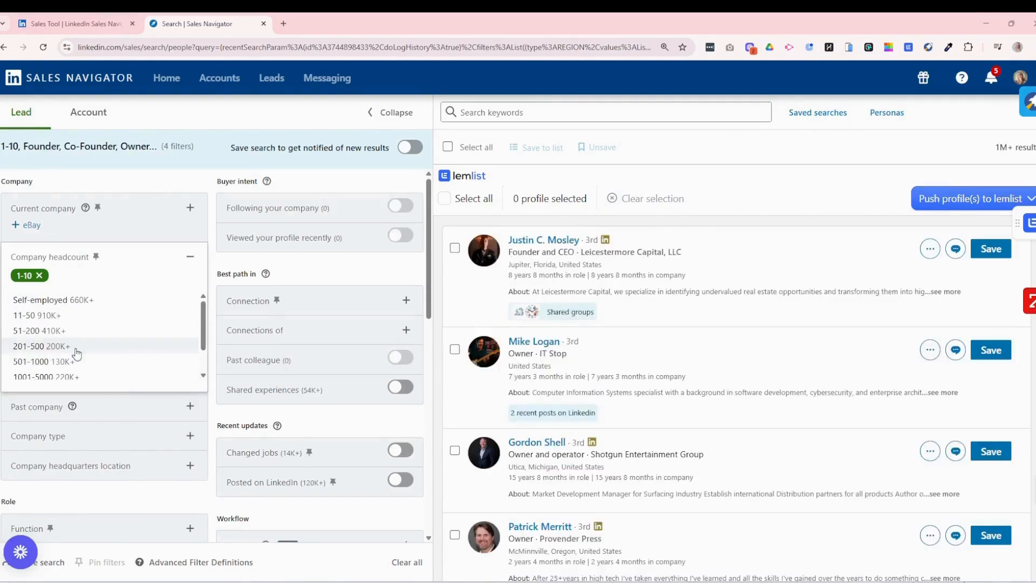
scroll(78, 355, down, 2)
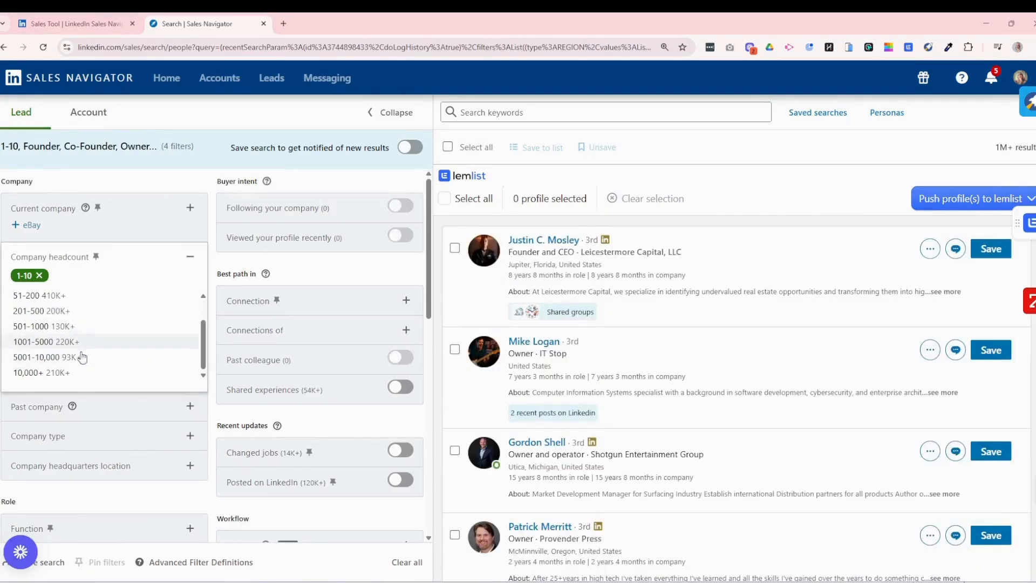
scroll(79, 348, up, 2)
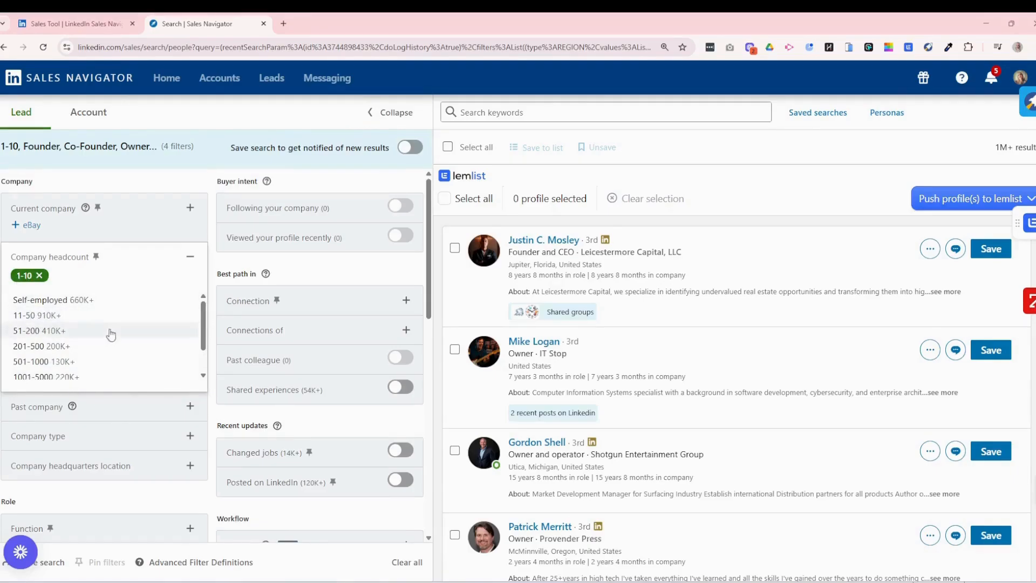
scroll(20, 324, down, 2)
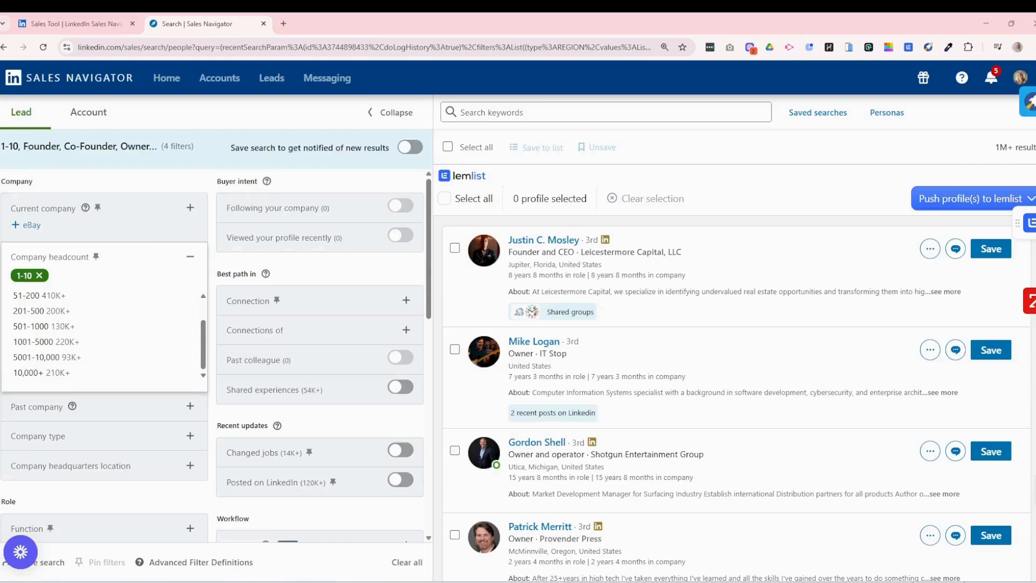
drag(997, 150, 1014, 149)
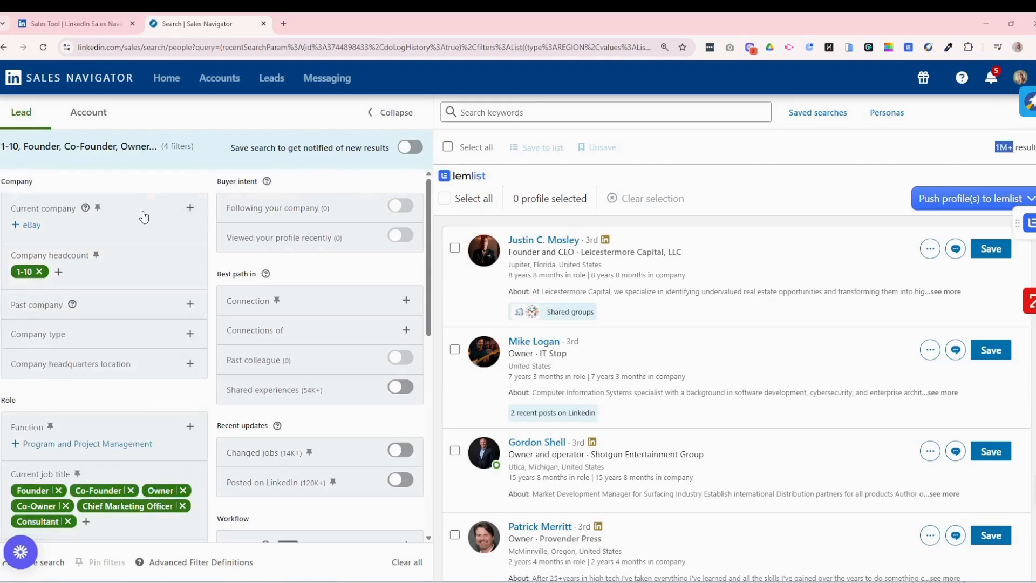
click(142, 165)
- Filter the leads by function, including Marketing and Consulting
scroll(187, 406, down, 2)
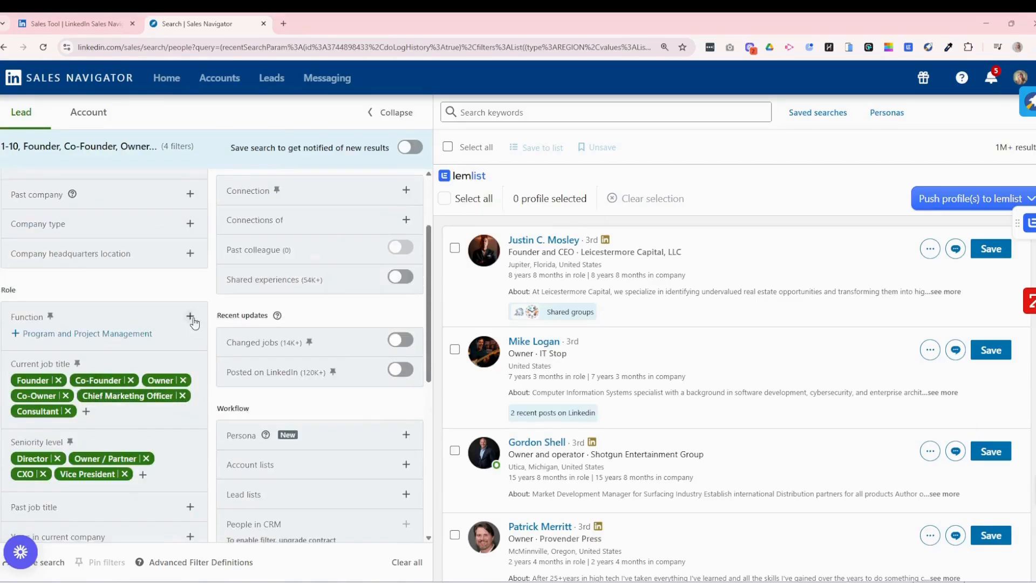
scroll(152, 480, down, 5)
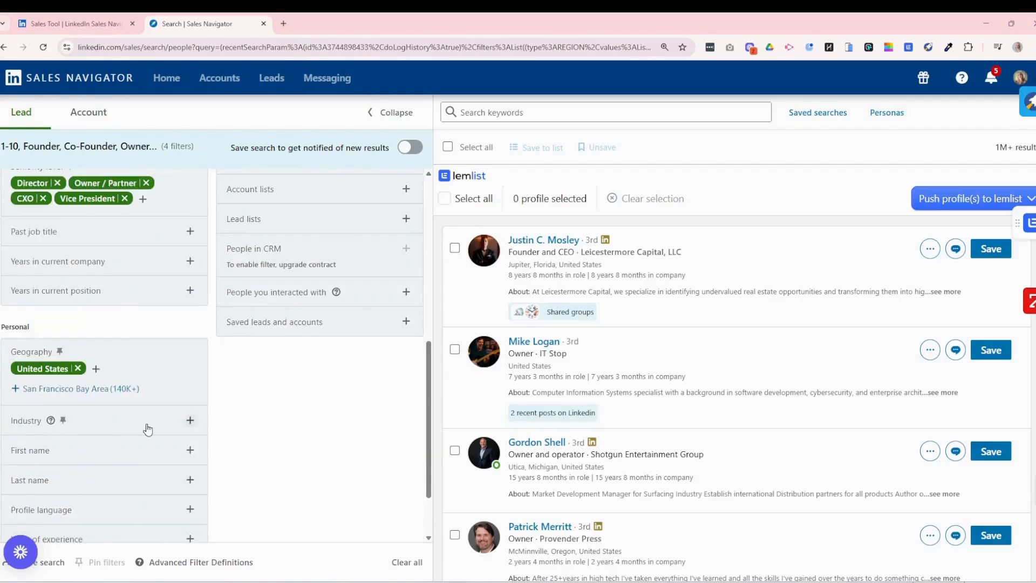
scroll(135, 424, up, 1)
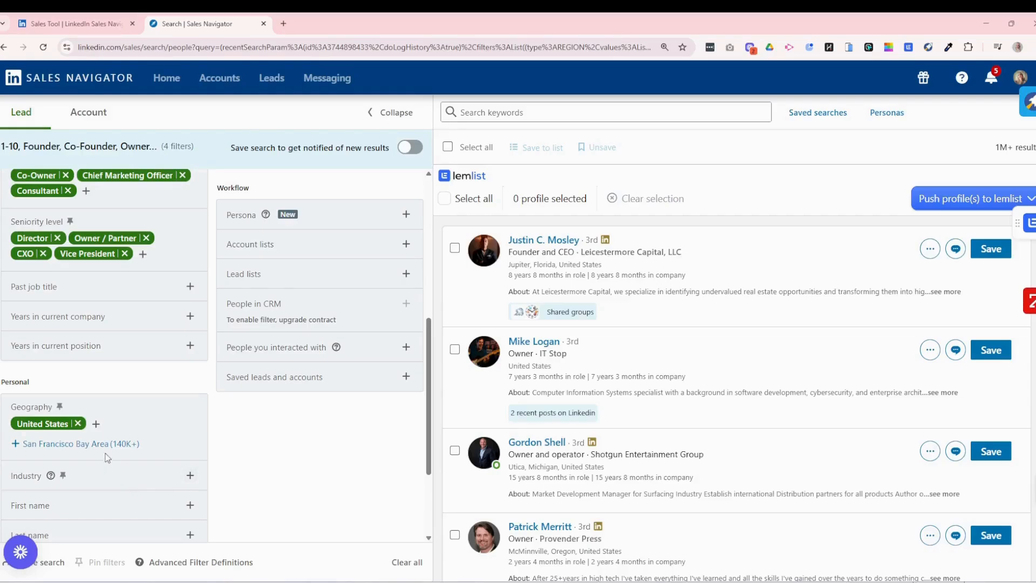
scroll(108, 440, up, 5)
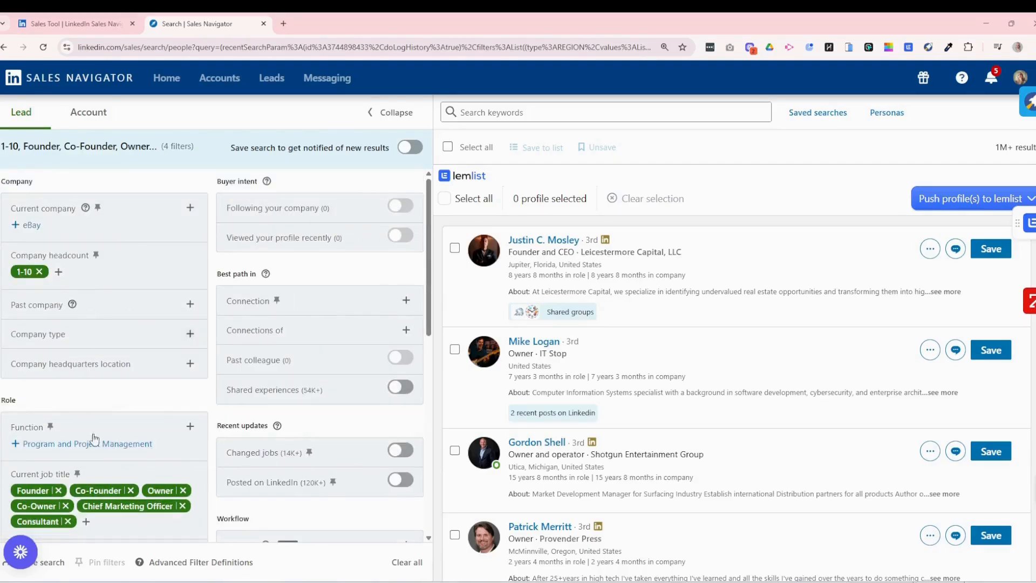
click(127, 452)
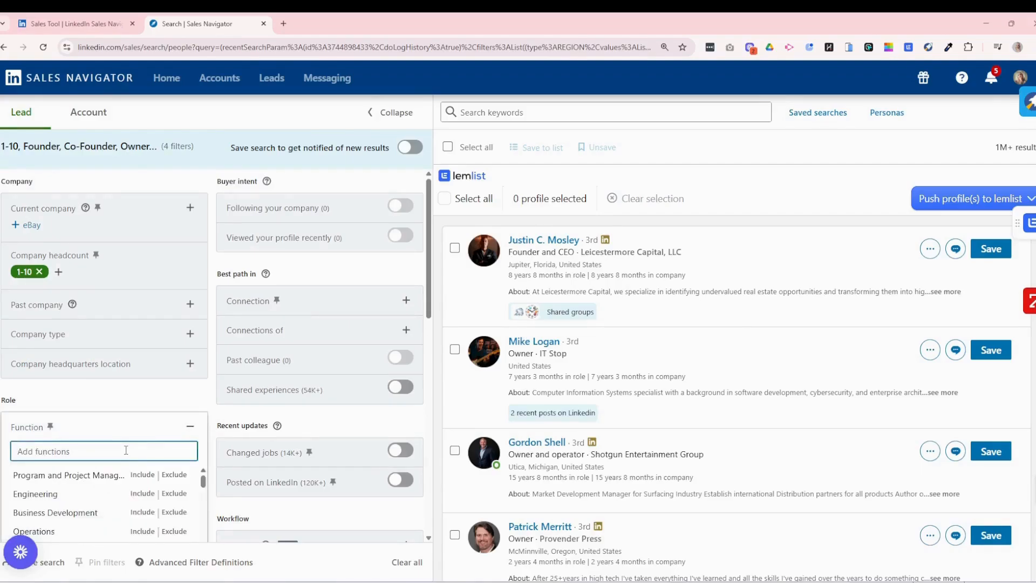
text(marketing)
click(142, 475)
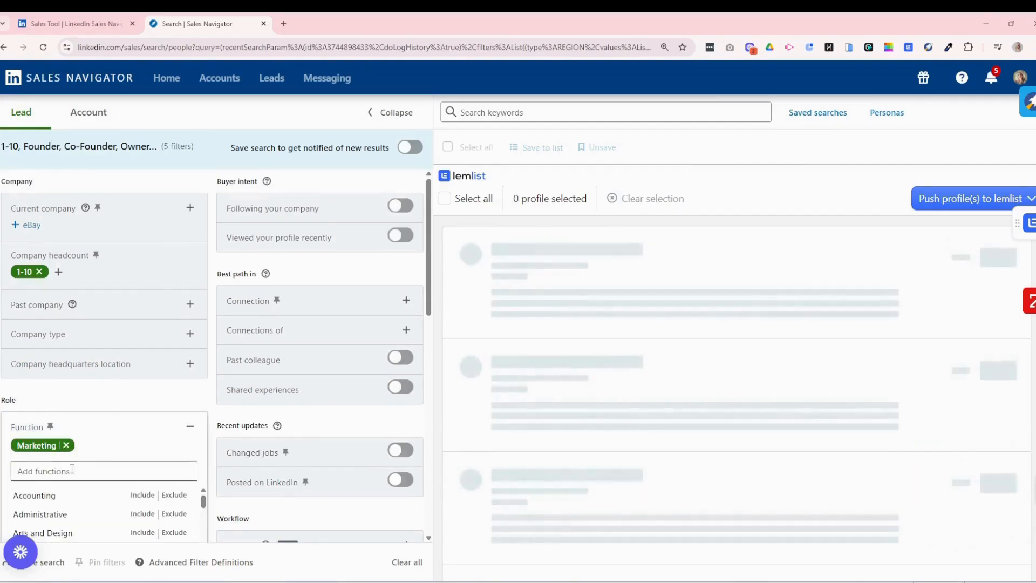
text(consulti)
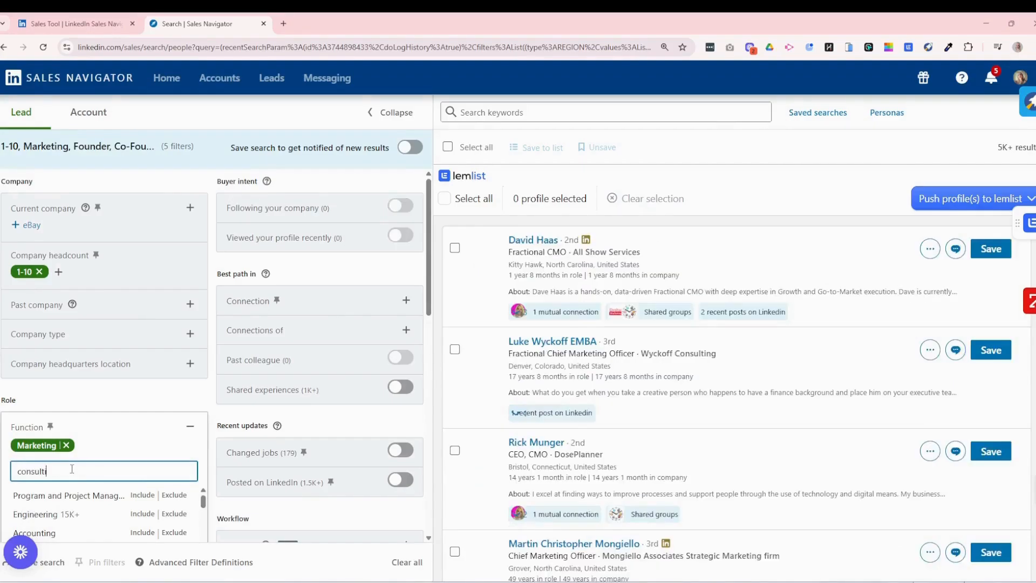
text(ng)
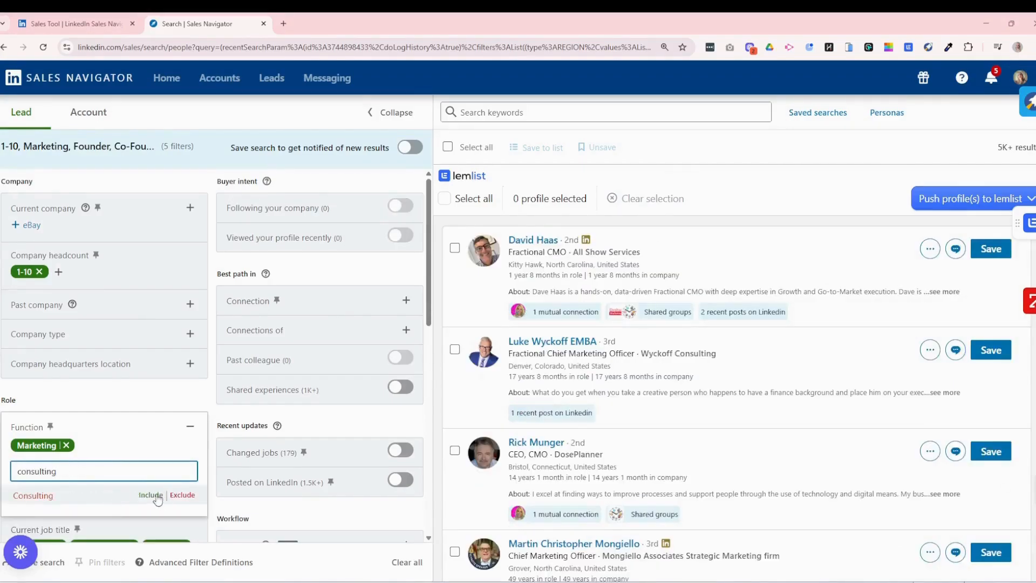
click(154, 496)
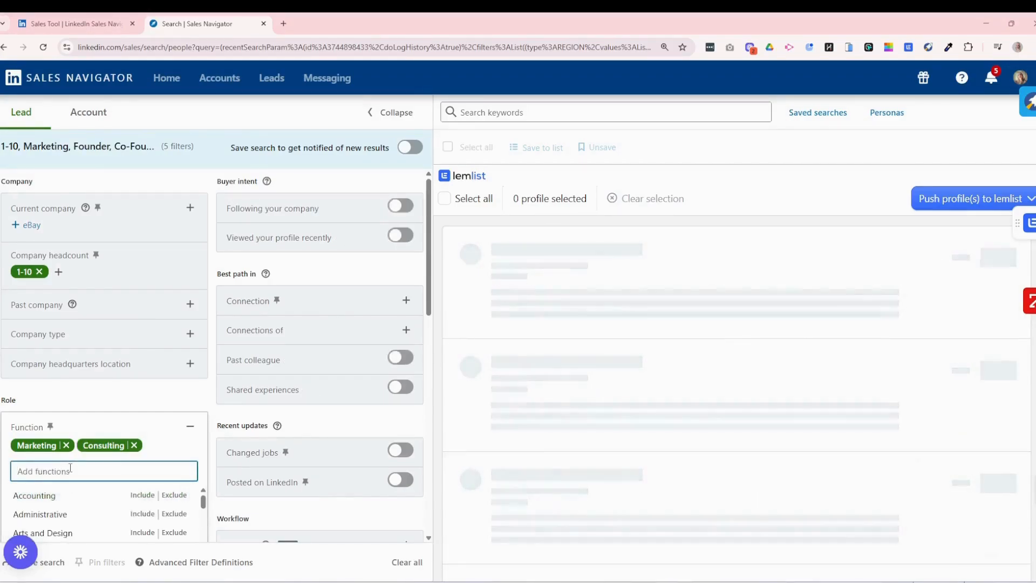
- Add Entrepreneurship and Business Development to the included functions
text(entrepreneurship)
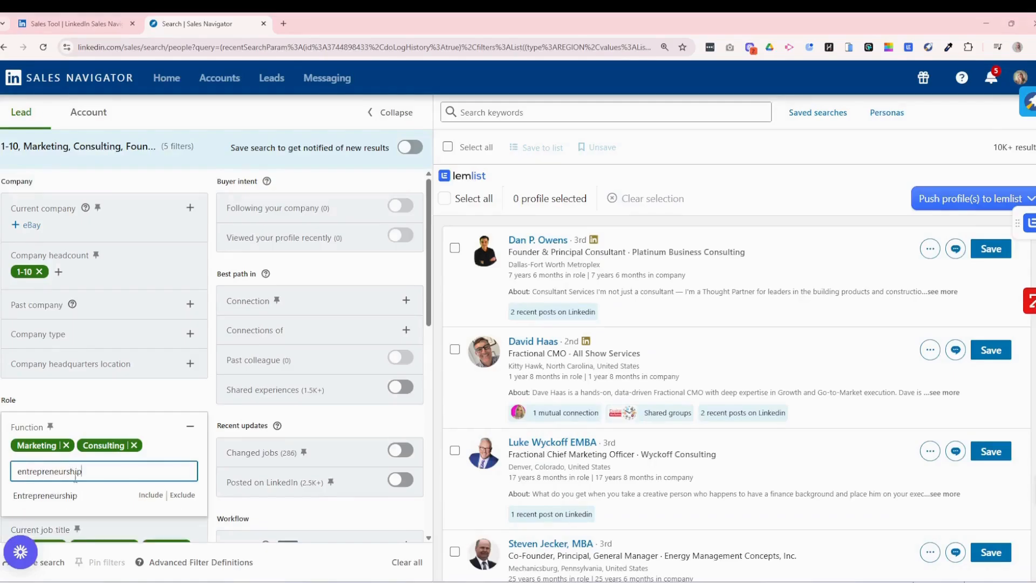
click(143, 495)
click(84, 482)
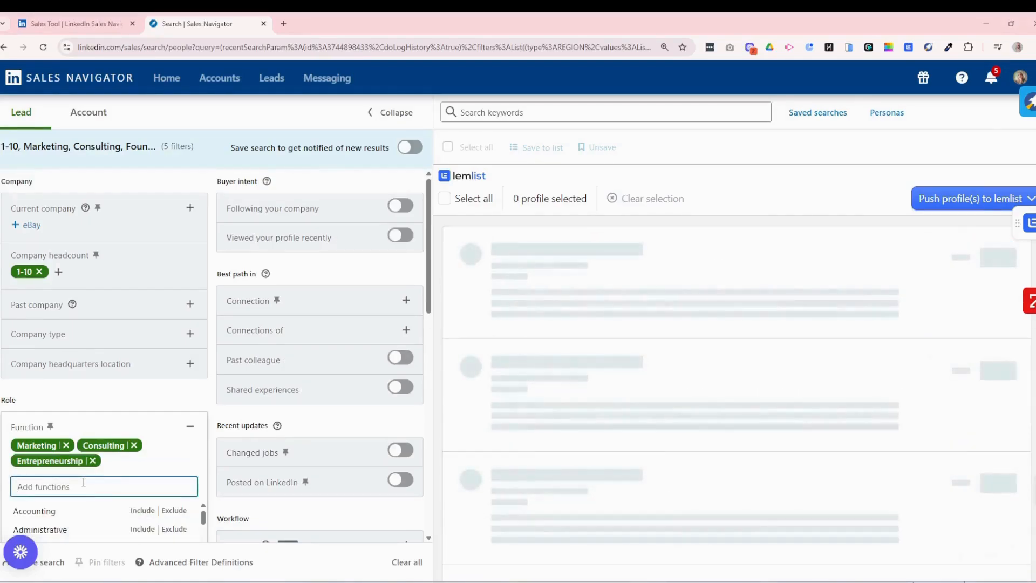
text(business )
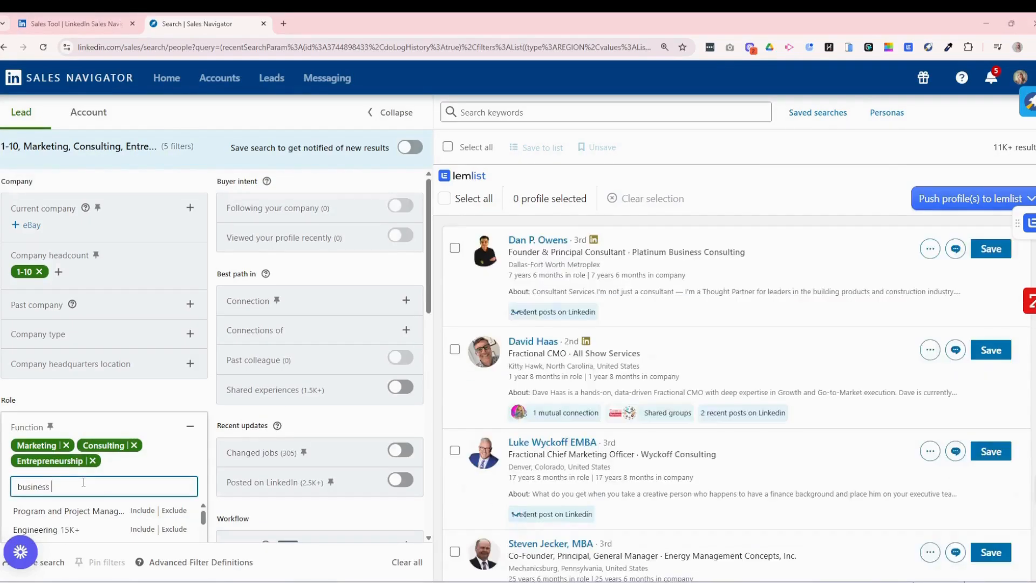
text(de)
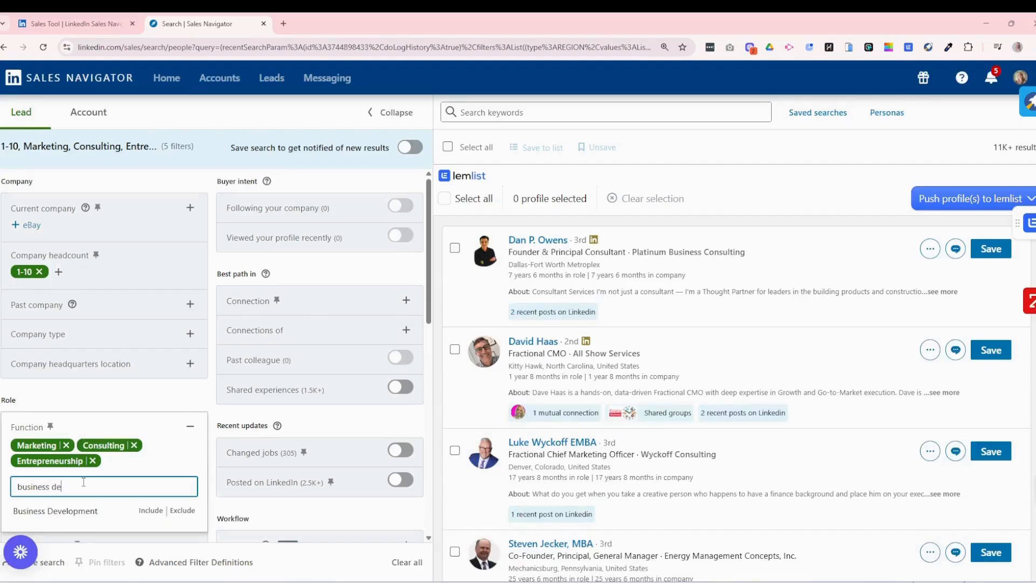
click(153, 512)
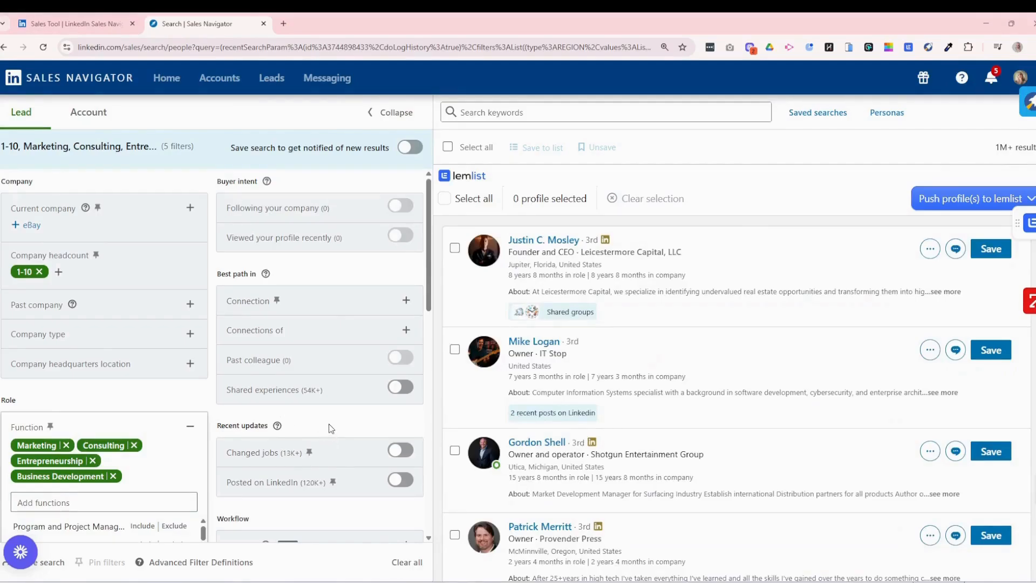
- Restrict the leads to 2nd degree connections and close the connection filter
click(406, 301)
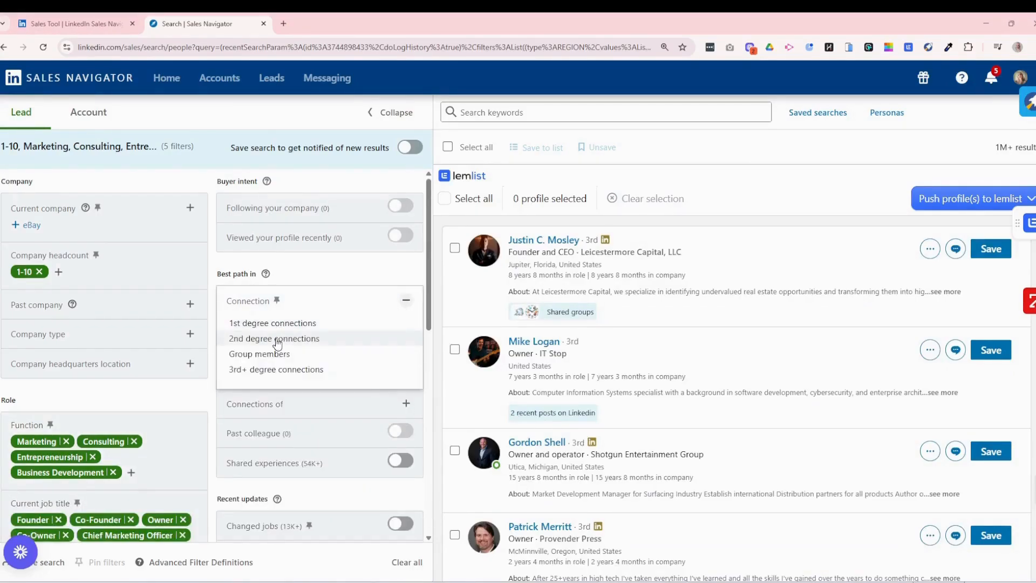
click(277, 339)
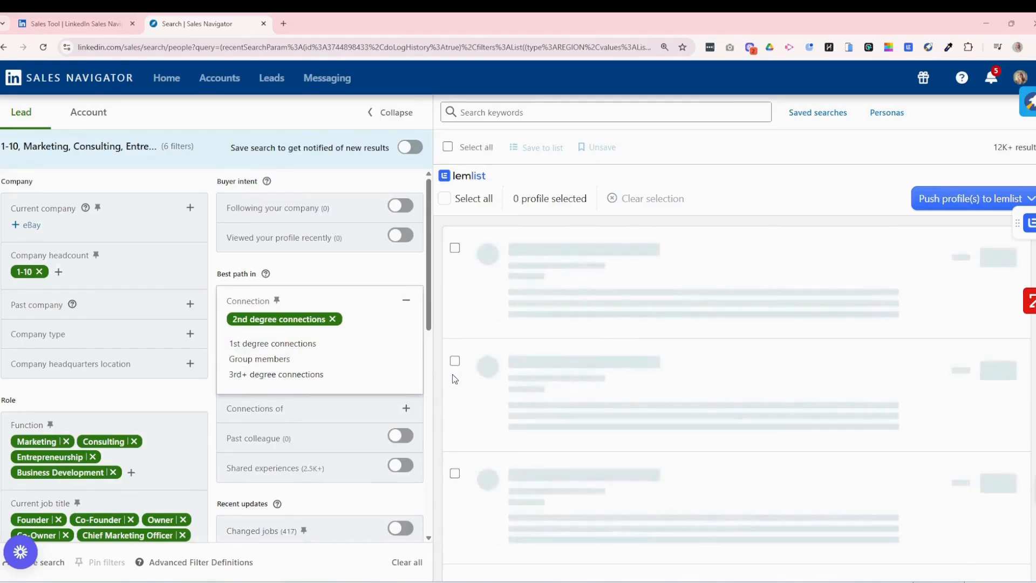
click(406, 300)
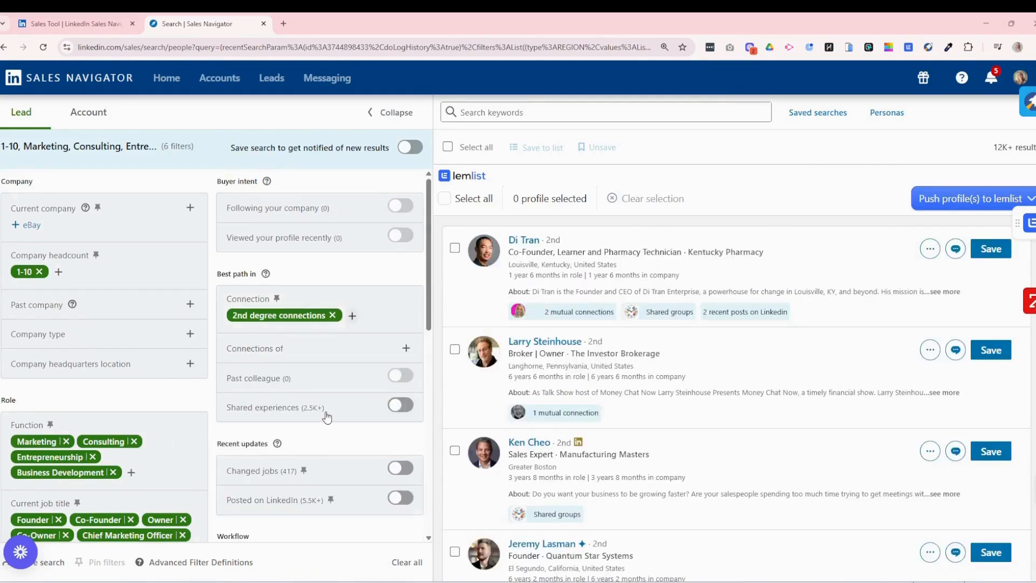
- Limit the leads to people who recently posted on LinkedIn
scroll(340, 417, down, 1)
click(401, 444)
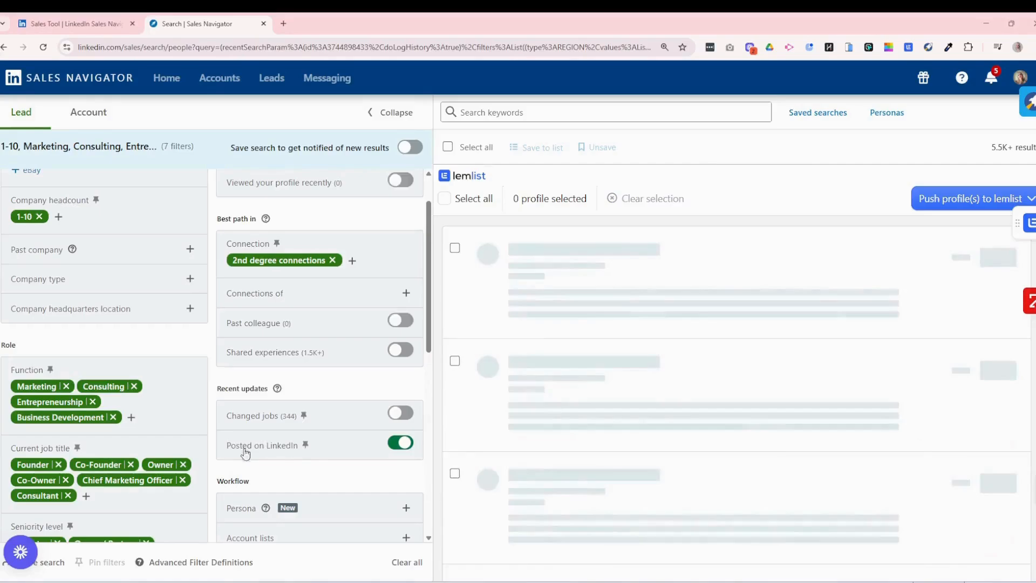
double_click(999, 147)
- Filter the leads by years in current position, including 3 to 5 years, 6 to 10 years and More than 10 years
scroll(104, 397, down, 5)
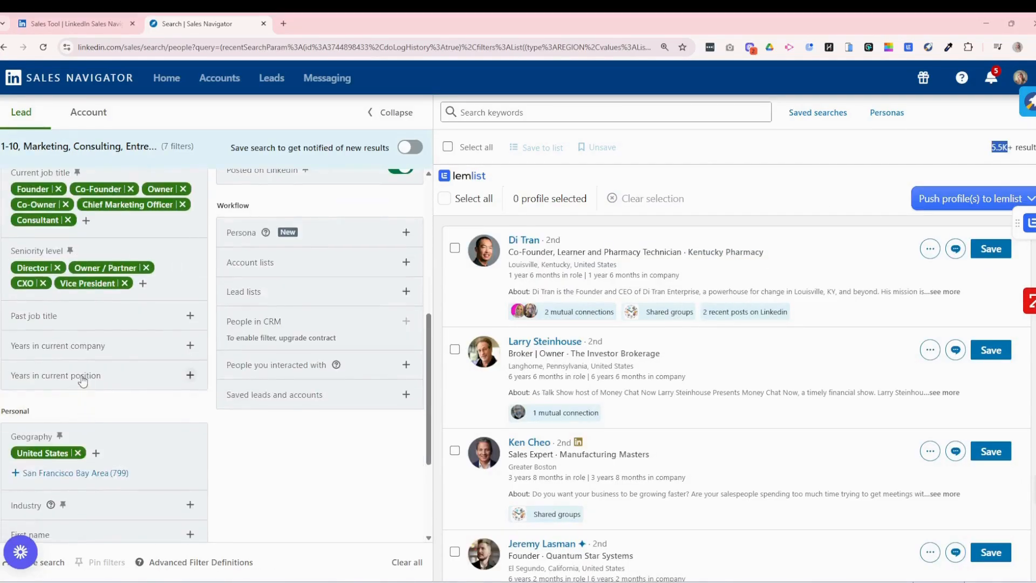
click(187, 378)
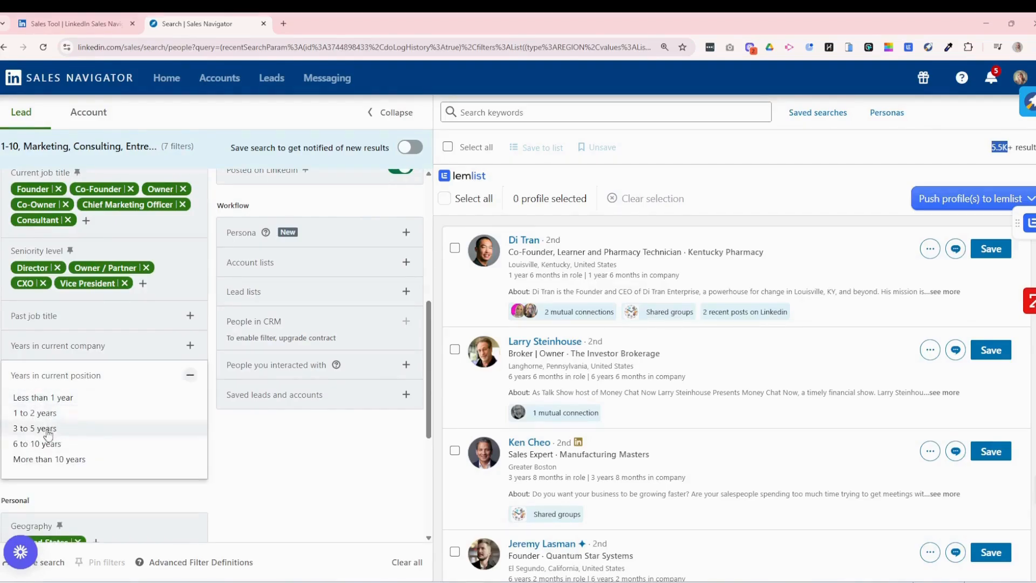
click(44, 429)
click(54, 451)
click(53, 451)
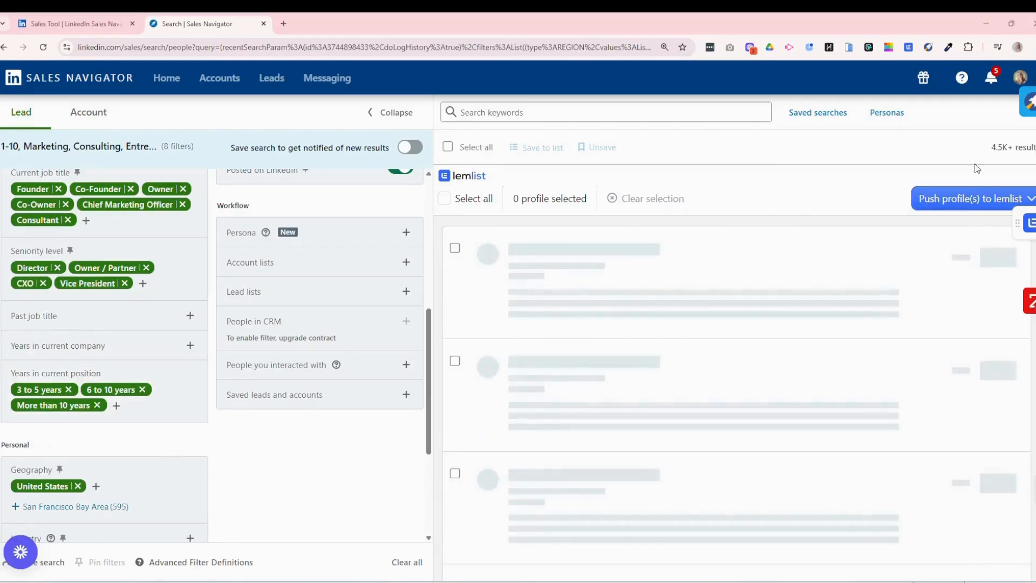
- Run a keyword search for "fractional" within the filtered leads and check the number of results
scroll(138, 464, down, 2)
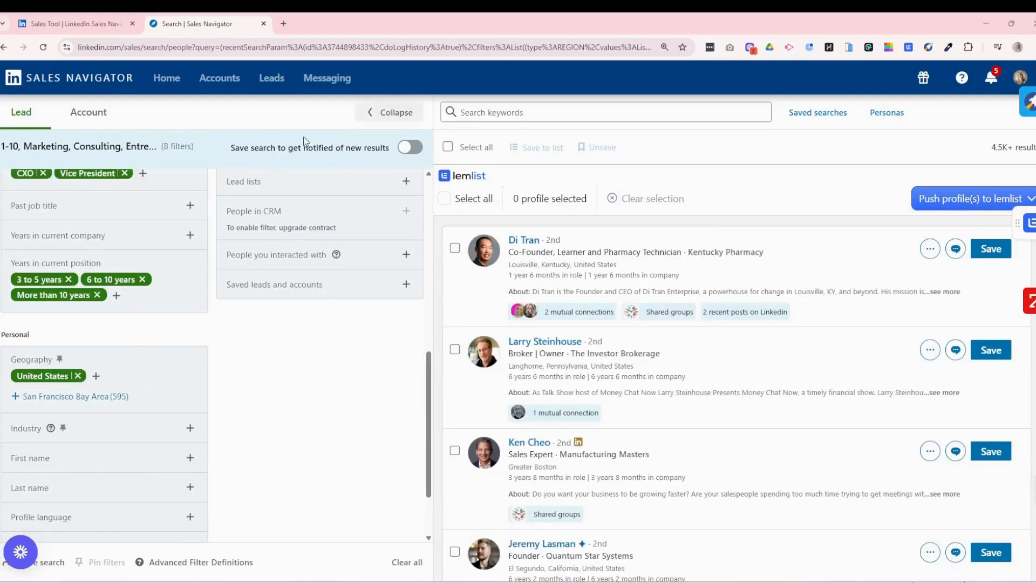
click(495, 114)
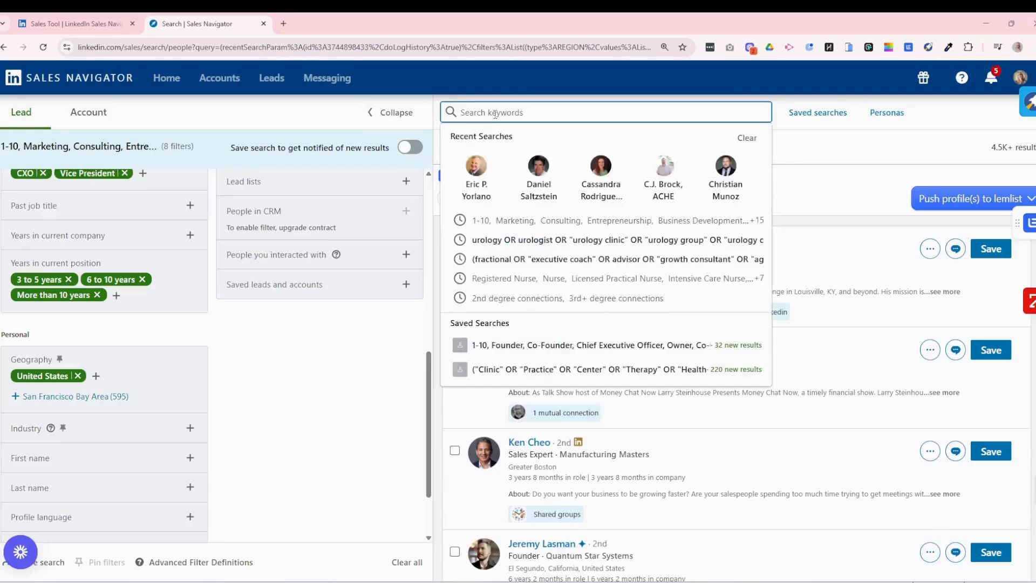
text(fractional)
key(Return)
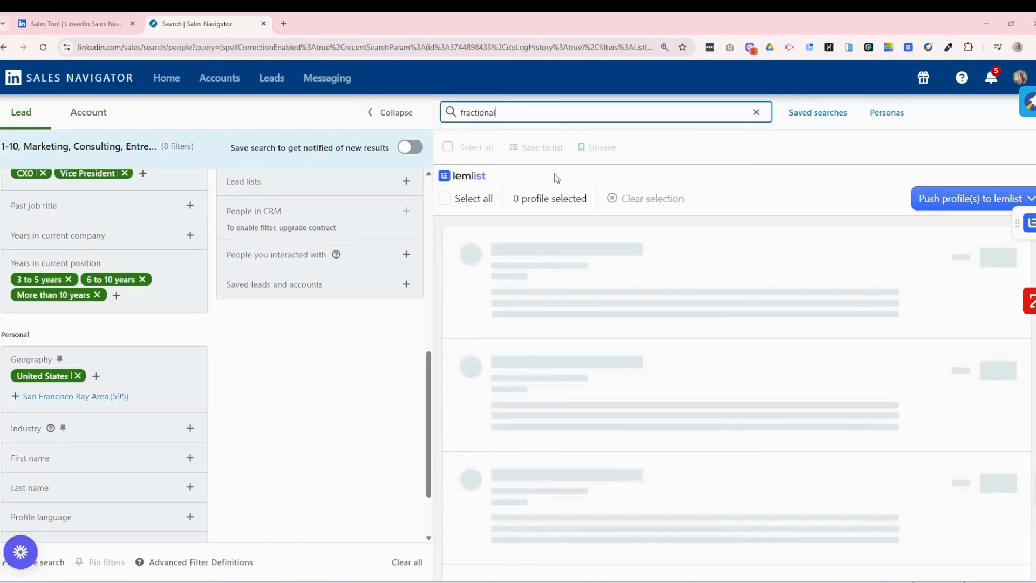
drag(1000, 147, 1020, 148)
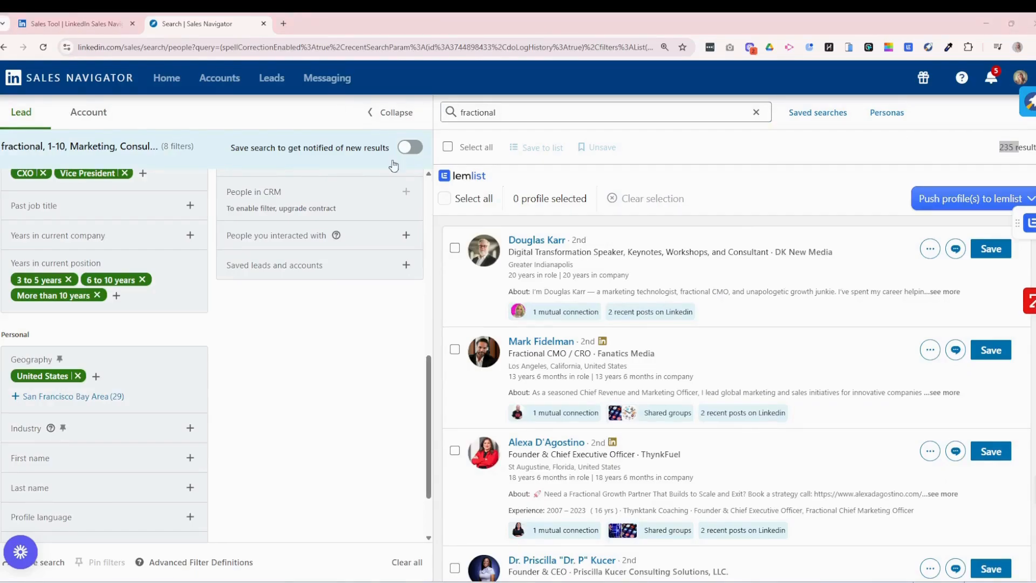
- Replace the keyword with the copied Boolean string beginning Founder OR "Co-Founder" OR "Fractional CMO" OR "Fractional CFO" and run the search
double_click(483, 114)
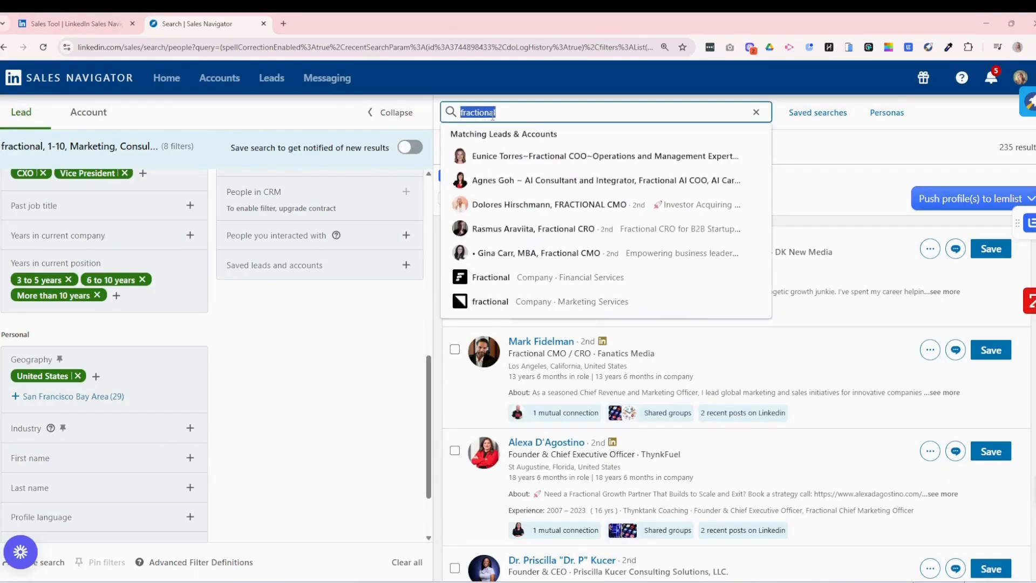
key(ctrl+v)
drag(492, 113, 594, 112)
drag(671, 115, 404, 110)
click(496, 113)
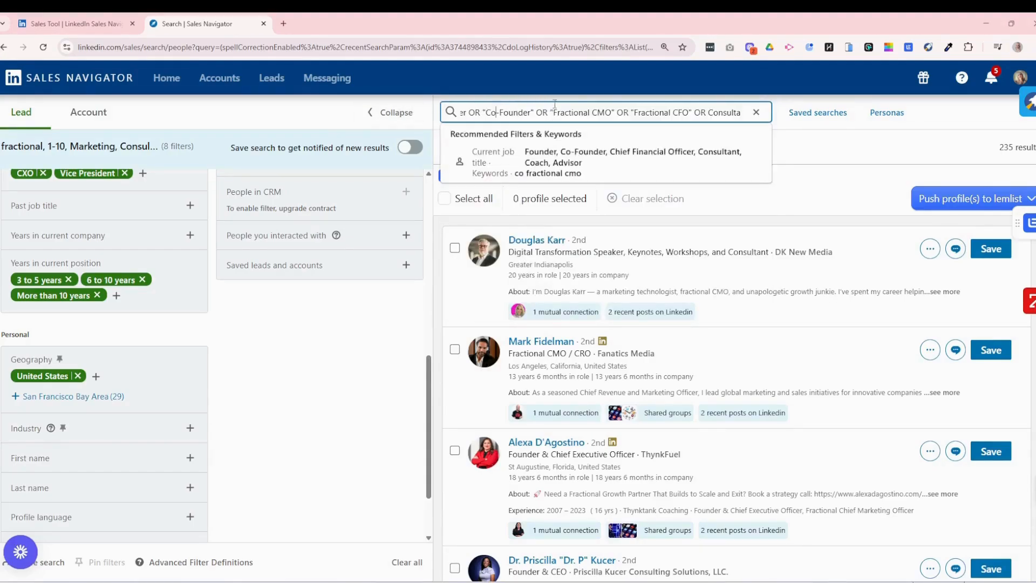
click(819, 116)
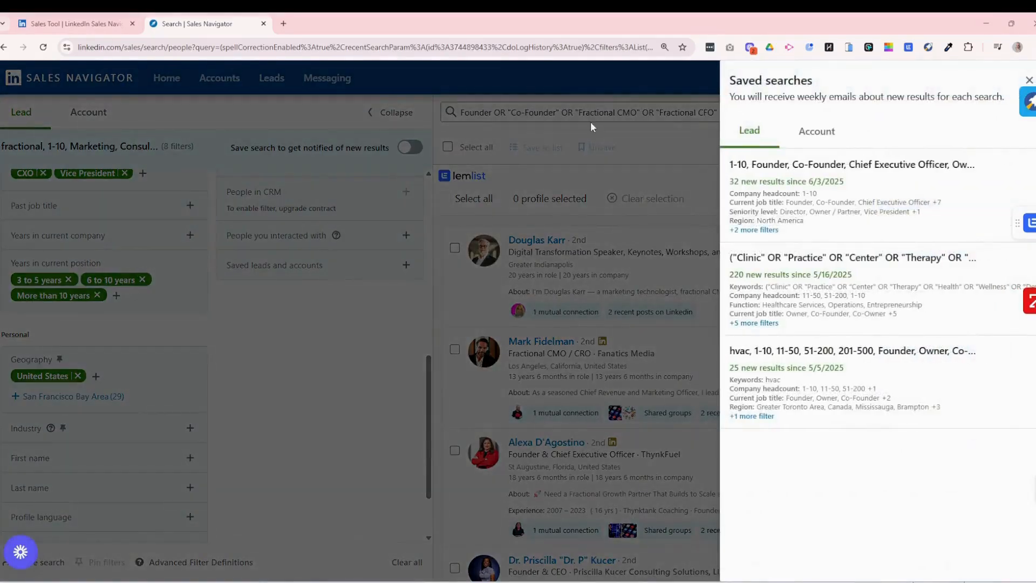
click(590, 122)
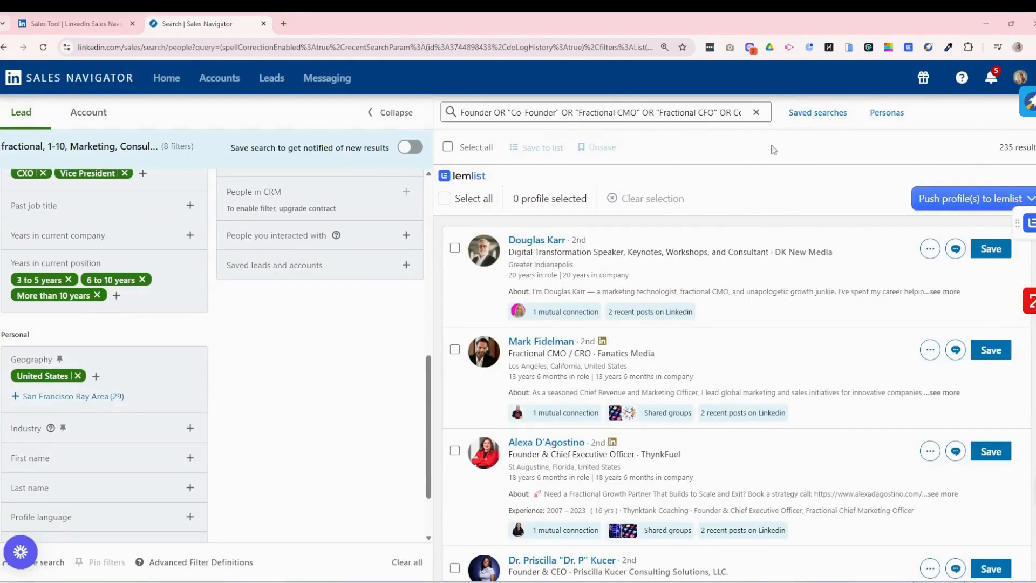
click(710, 114)
text(\)
key(BackSpace)
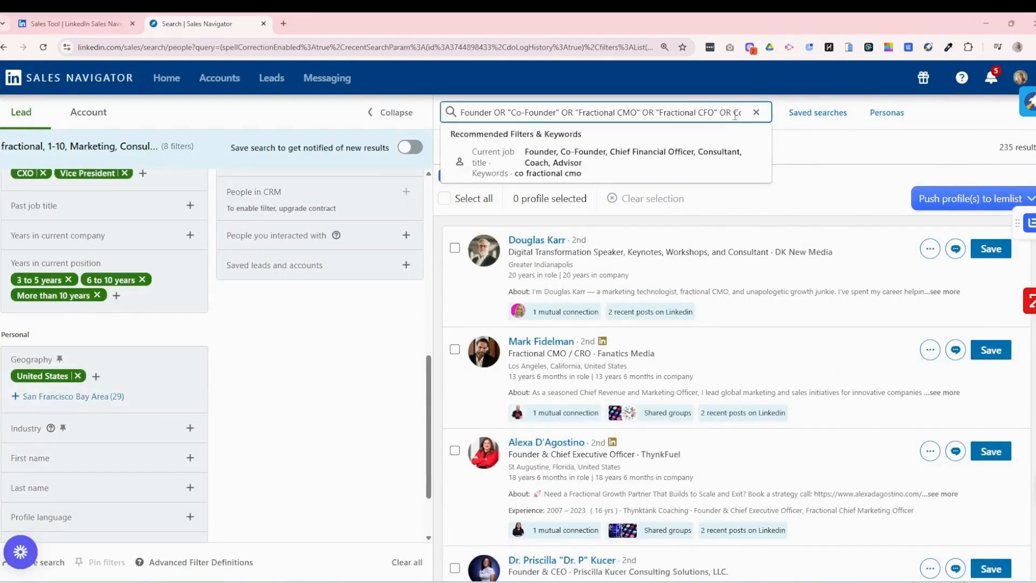
key(Return)
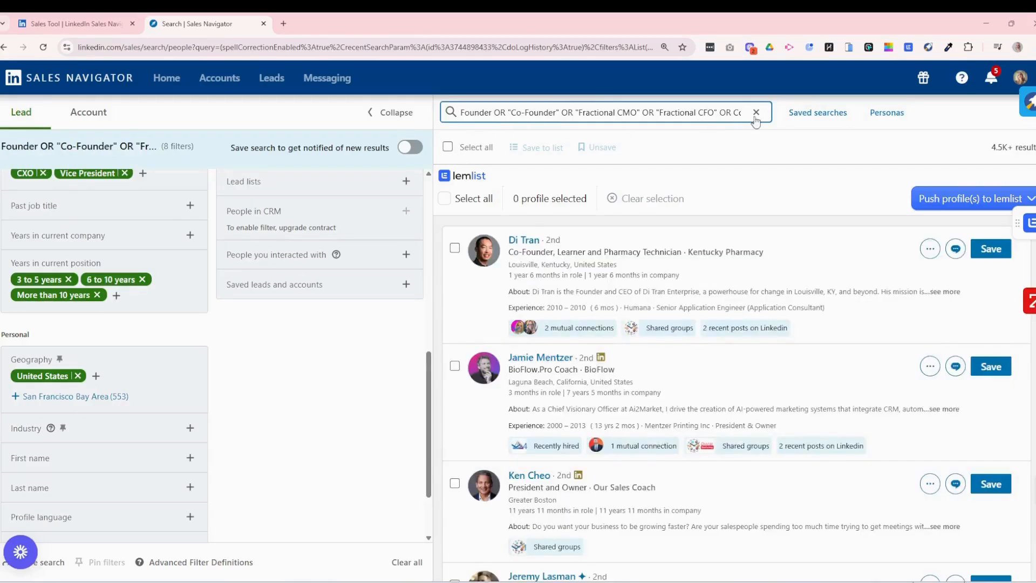
- Review the job titles and About descriptions of the leads in the search results
drag(510, 258, 719, 252)
scroll(584, 355, down, 1)
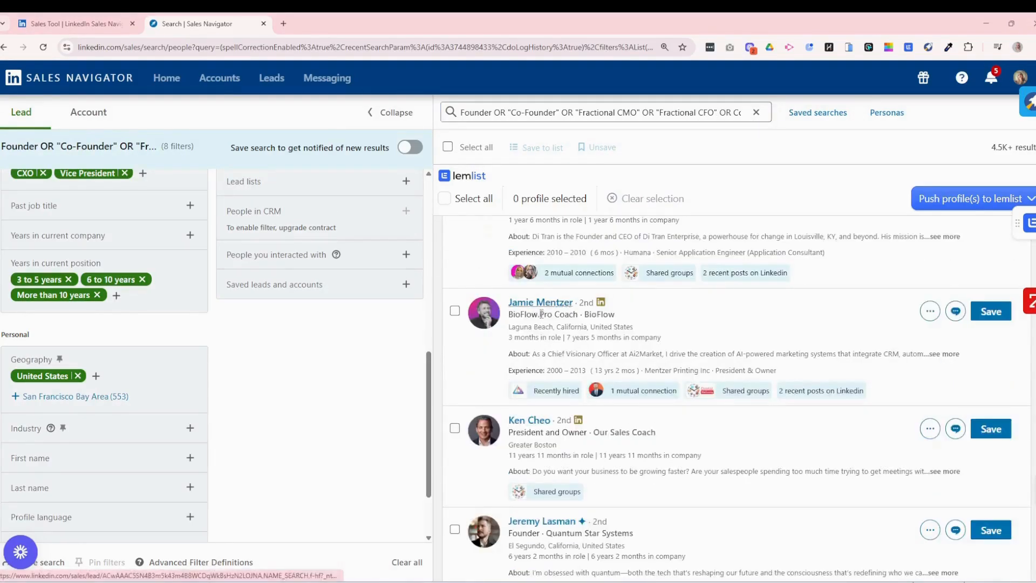
scroll(577, 317, down, 1)
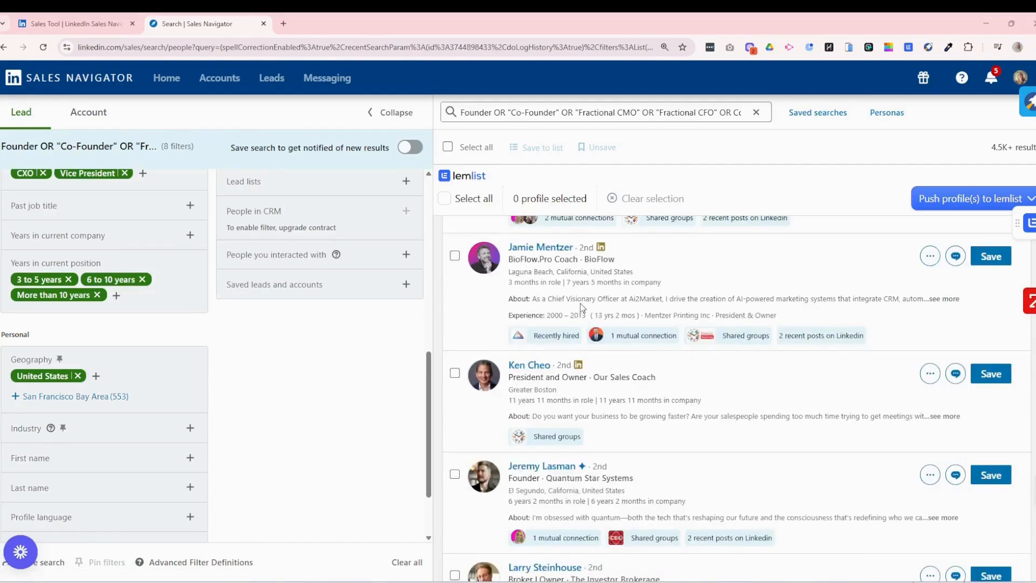
drag(727, 299, 814, 296)
scroll(583, 337, down, 2)
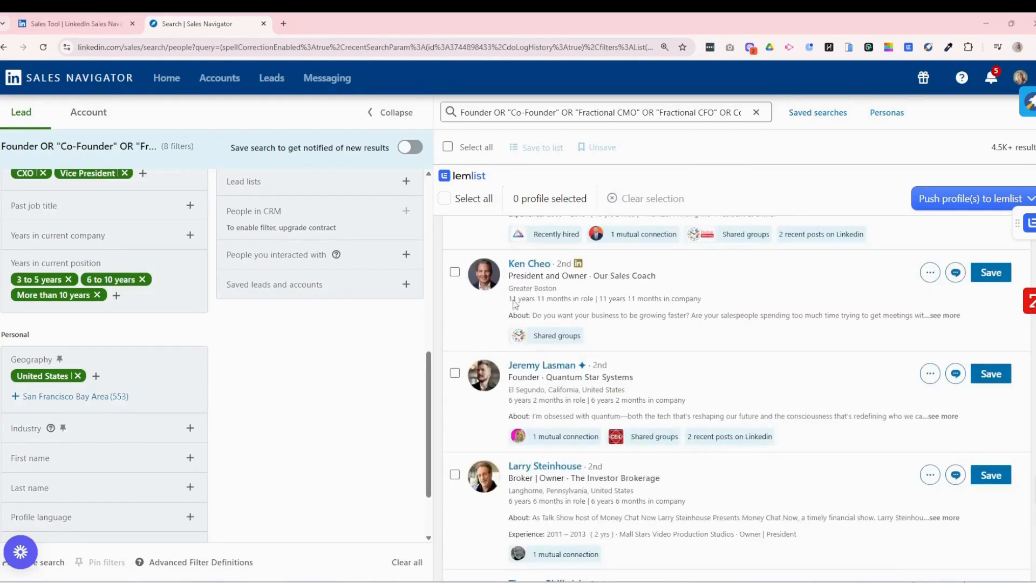
drag(587, 279, 510, 277)
scroll(540, 324, down, 1)
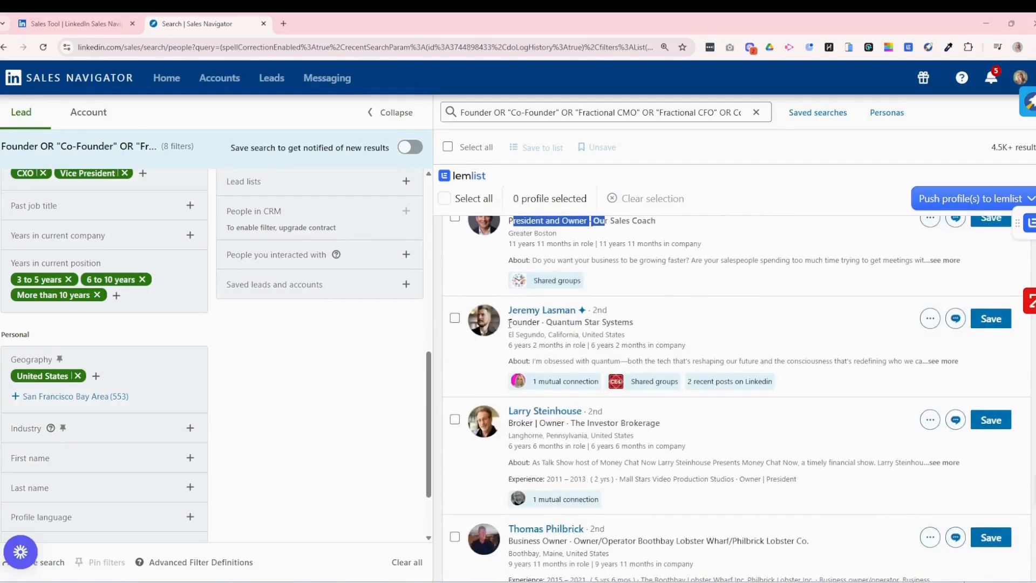
scroll(527, 336, down, 1)
scroll(527, 338, down, 1)
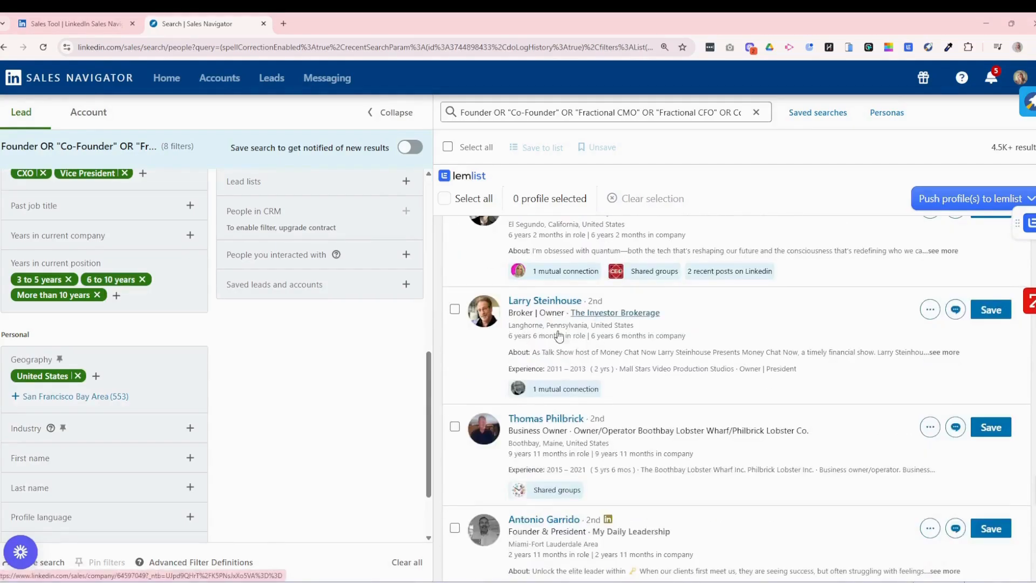
scroll(527, 335, down, 3)
scroll(534, 356, down, 1)
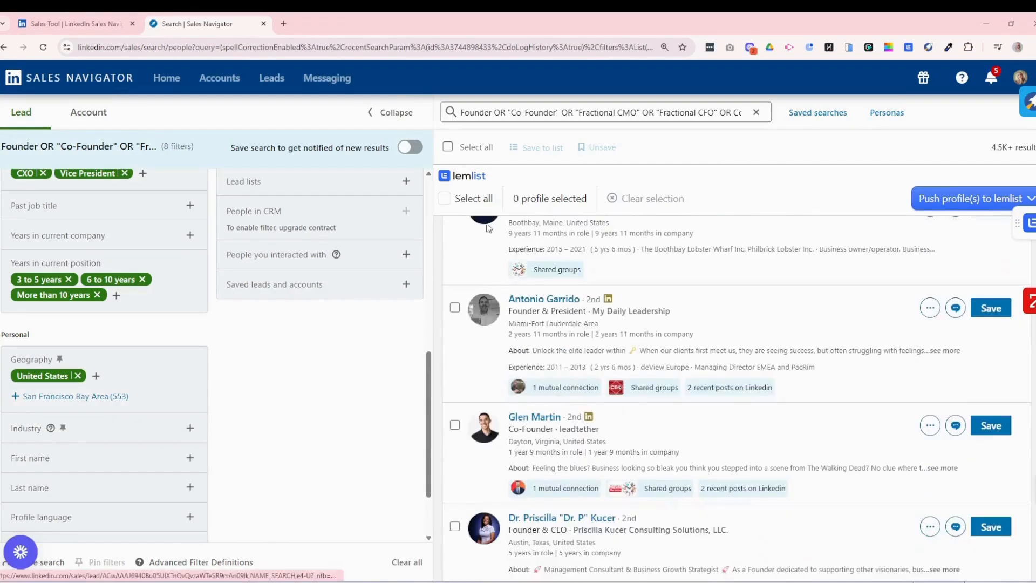
scroll(574, 405, down, 2)
scroll(575, 405, down, 2)
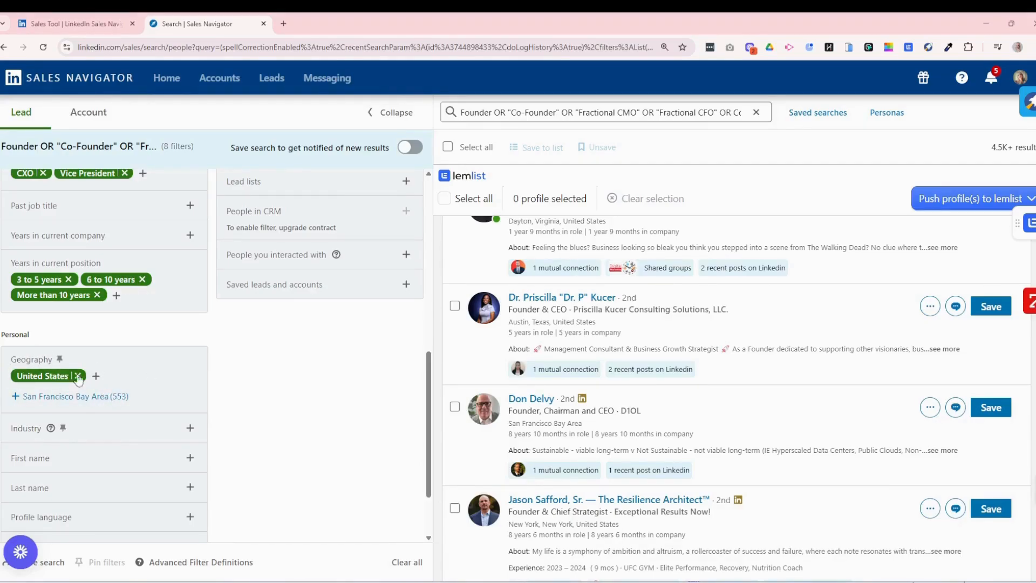
- Include Marketing Services in the industry filter
scroll(122, 411, up, 2)
scroll(127, 417, down, 2)
click(190, 428)
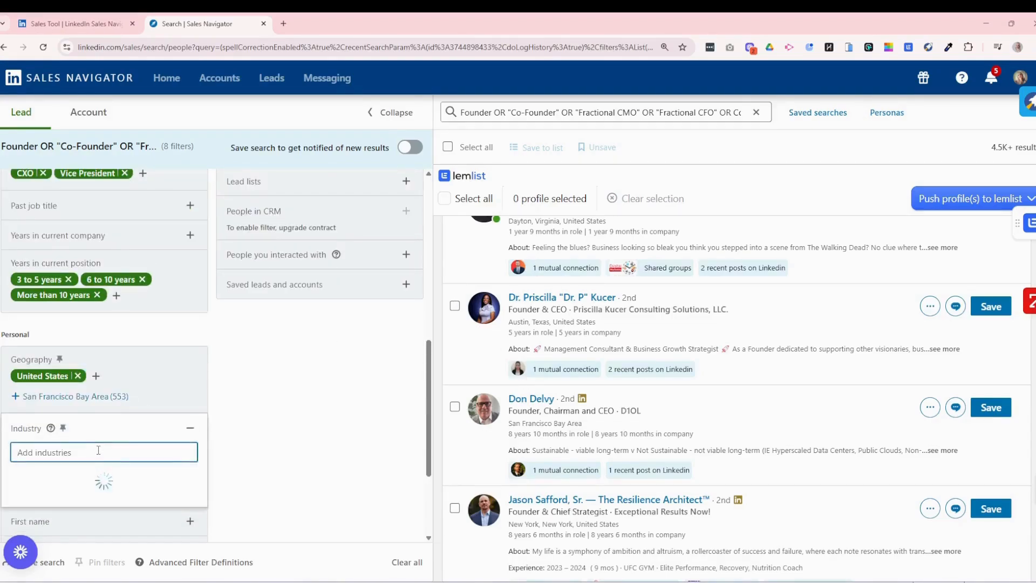
text(marketing)
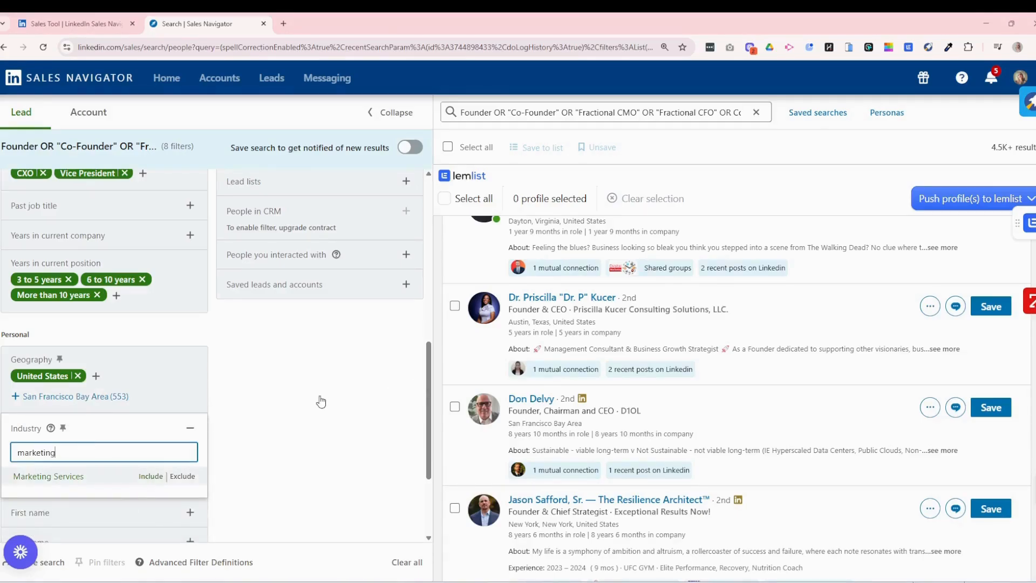
click(155, 475)
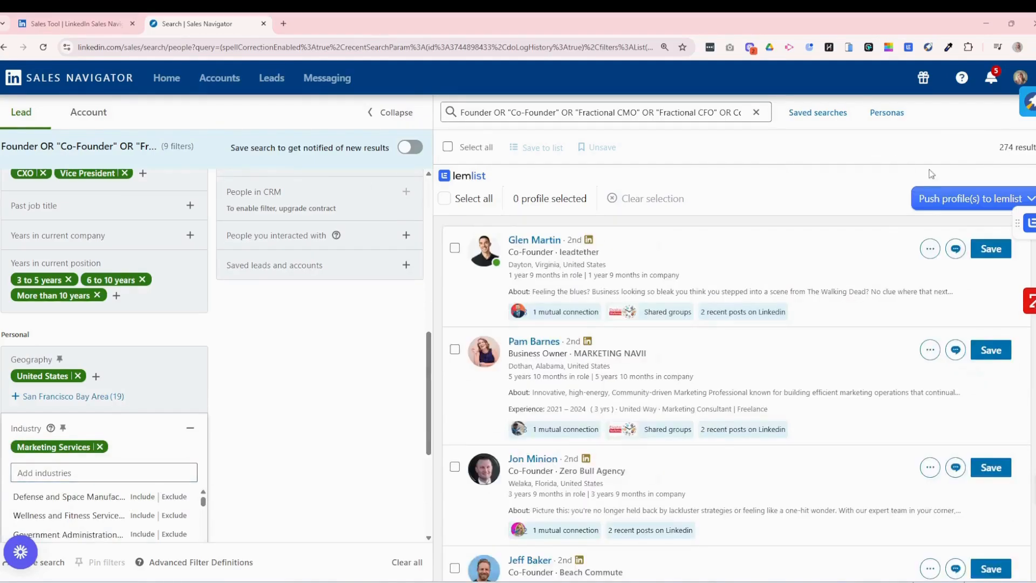
- Add 1st degree connections, 3rd+ degree connections and Group members to the connection filter and check the result count
scroll(336, 297, up, 3)
scroll(336, 297, up, 5)
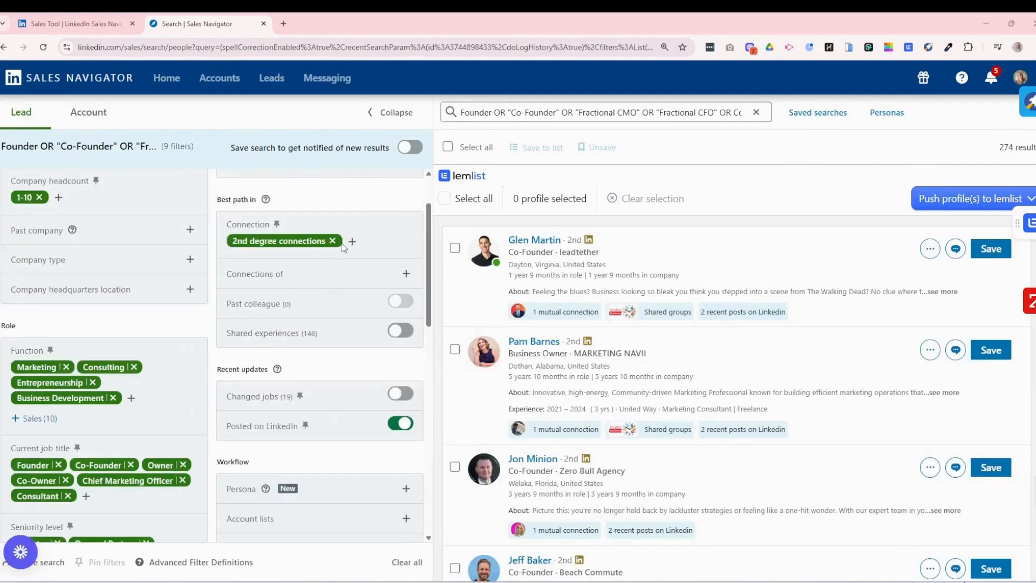
click(355, 246)
click(281, 268)
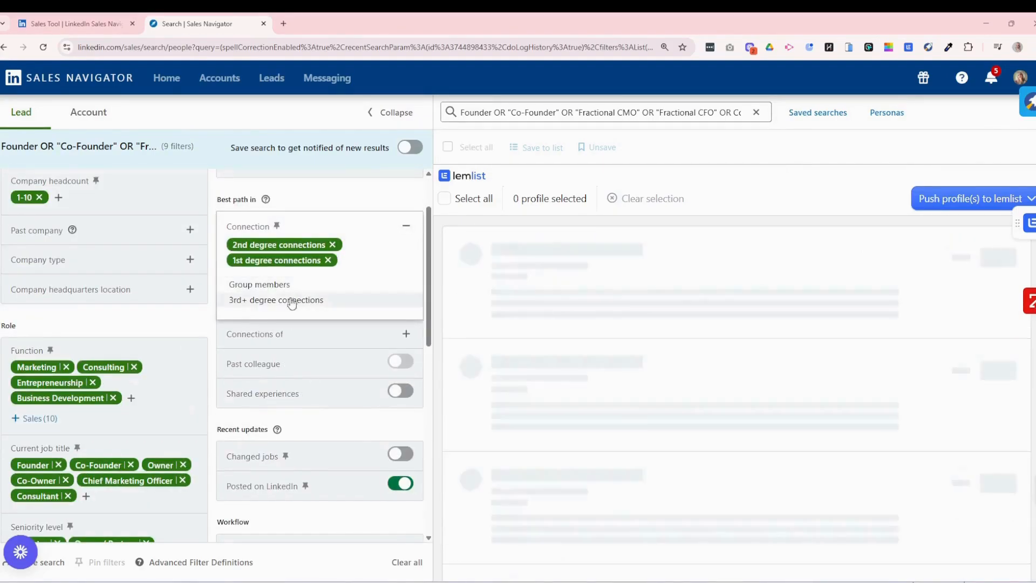
click(259, 300)
click(259, 300)
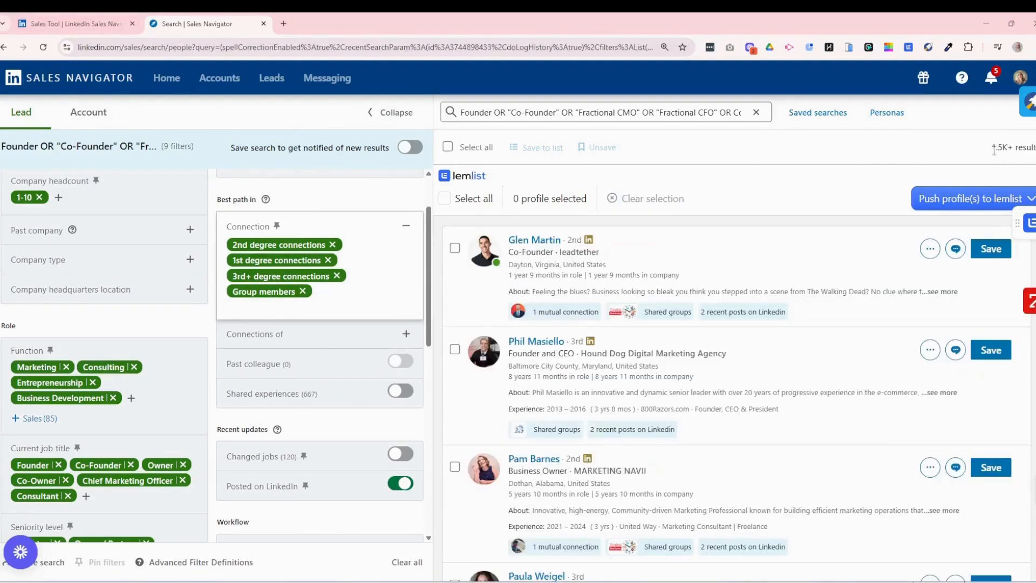
double_click(1008, 145)
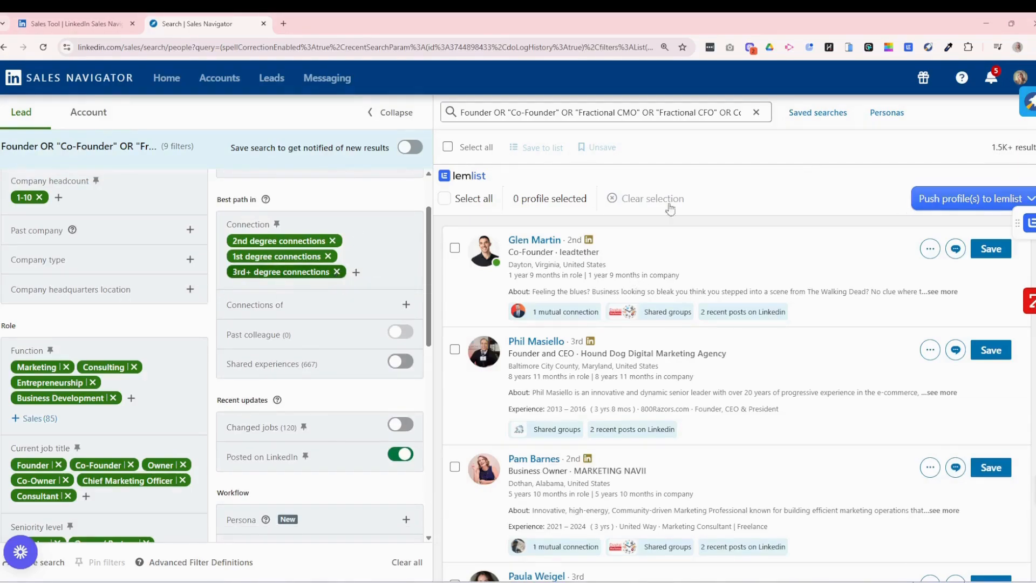
- Remove 3rd+ degree connections from the connection filter, include Group members instead and check the result count
click(286, 271)
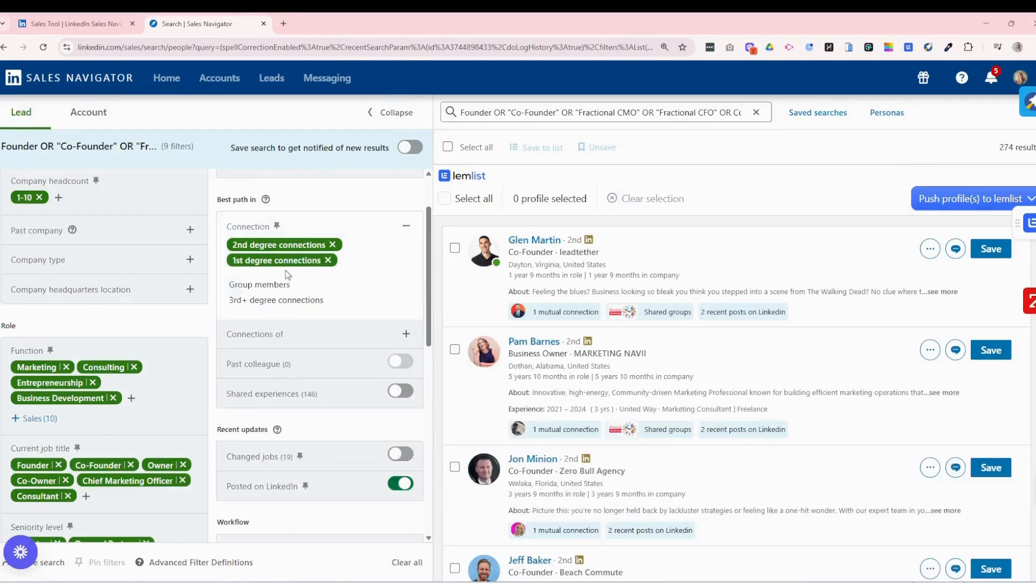
click(263, 286)
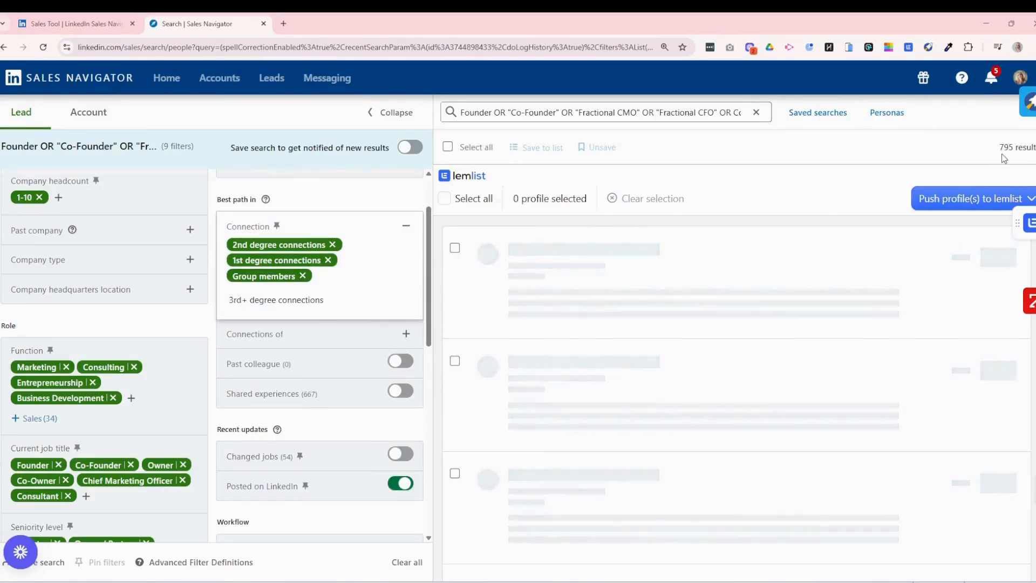
drag(1003, 147, 1024, 147)
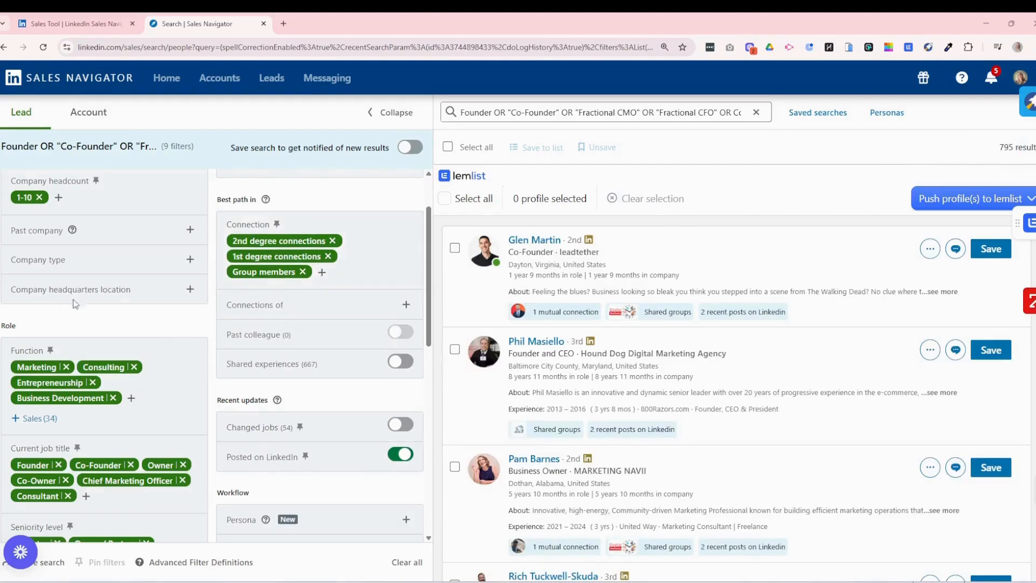
- Add 11-50 to the company headcount filter, close the filter and glance over the updated leads
click(57, 199)
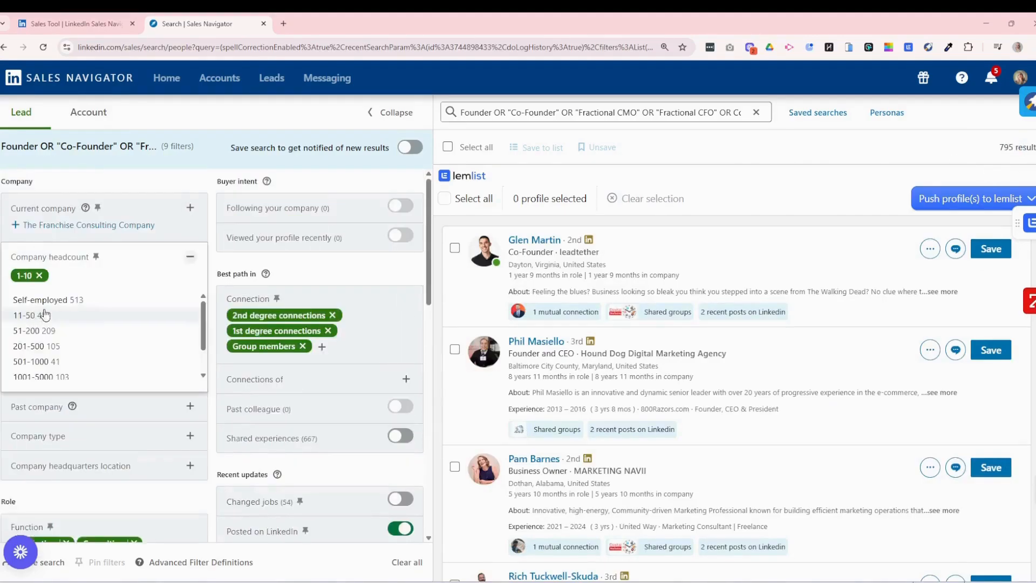
click(36, 315)
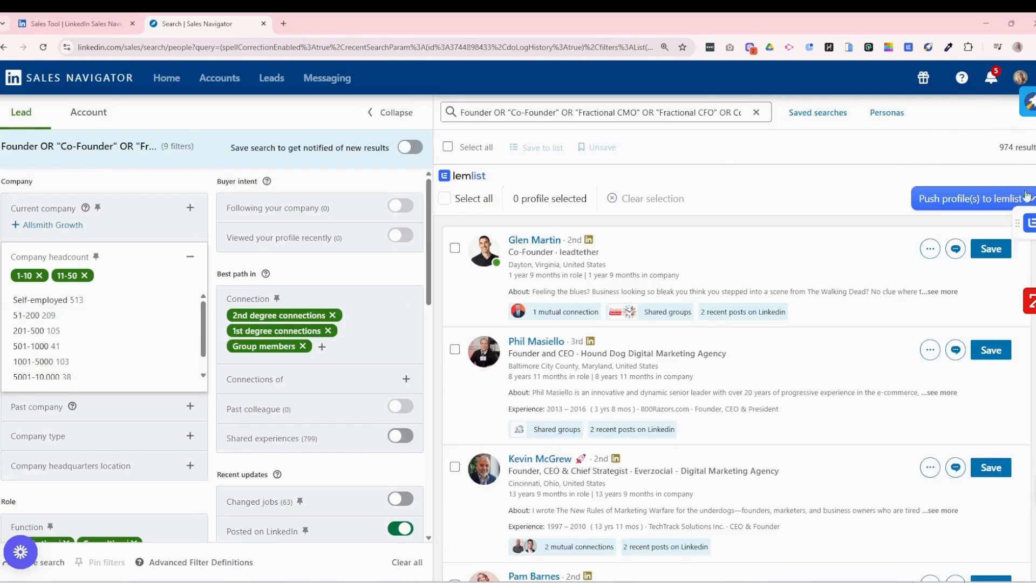
scroll(772, 277, down, 1)
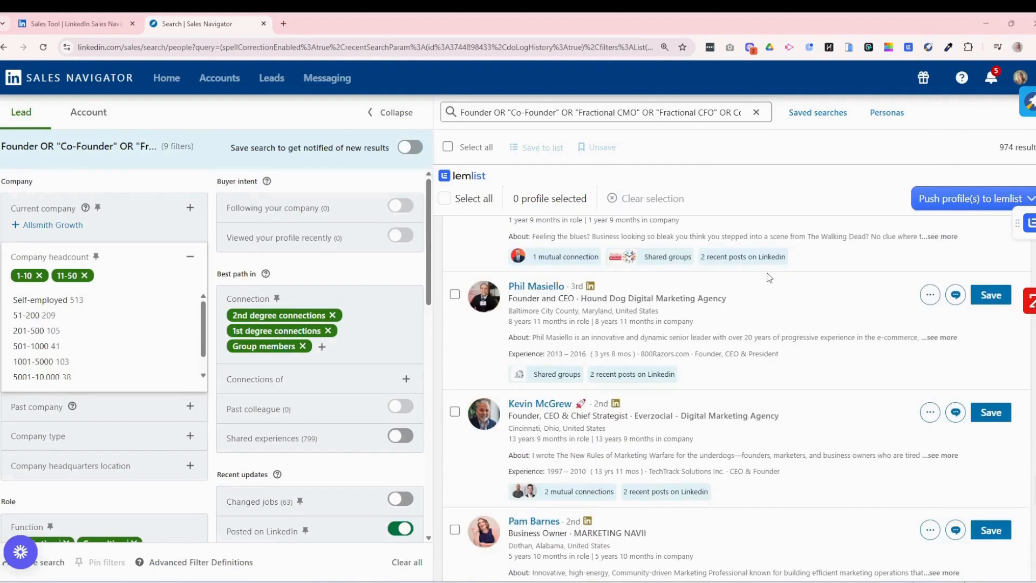
scroll(768, 278, up, 1)
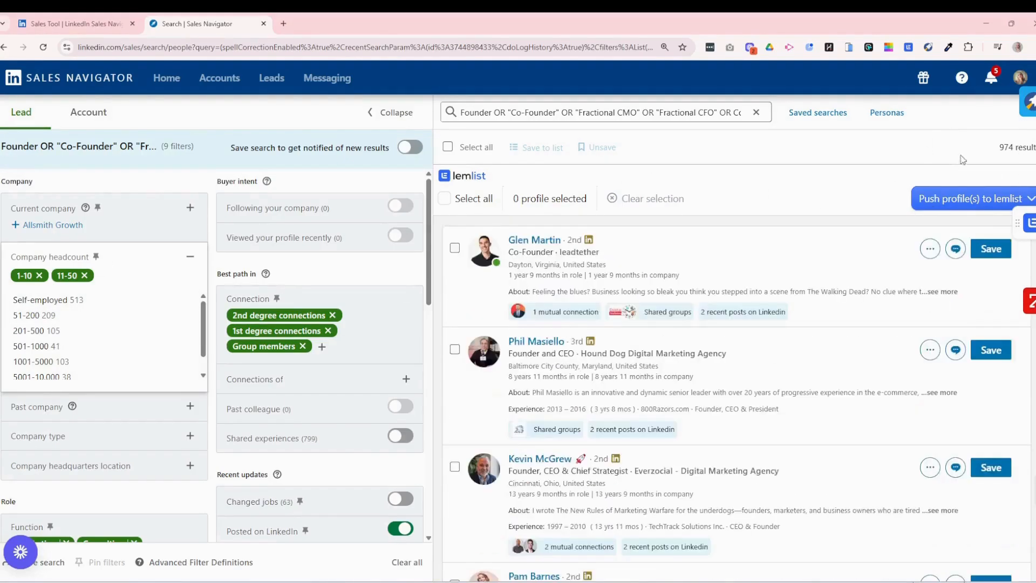
click(273, 48)
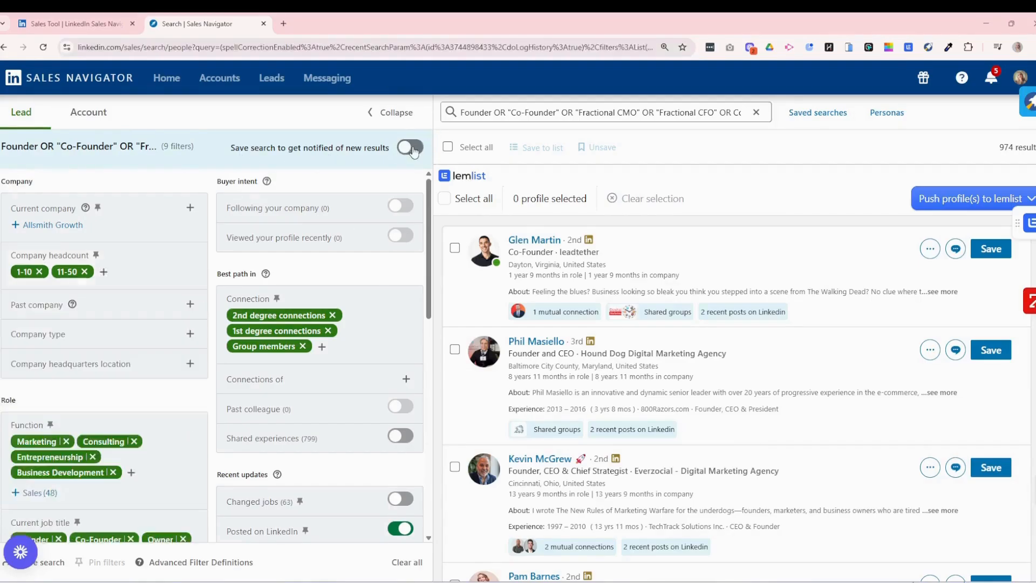
- Save the search to get notified of new results and delete that saved search again
click(412, 150)
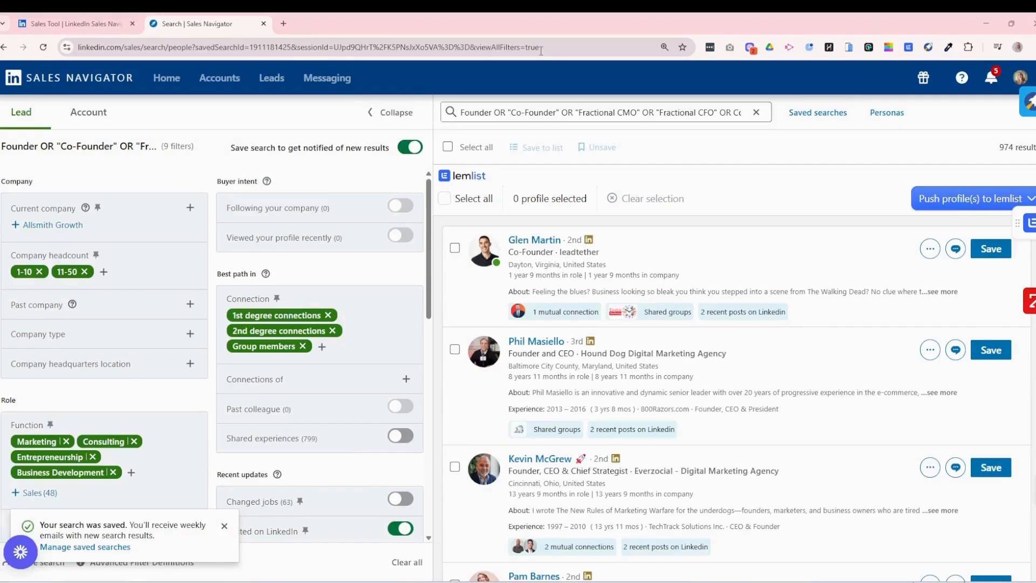
click(412, 152)
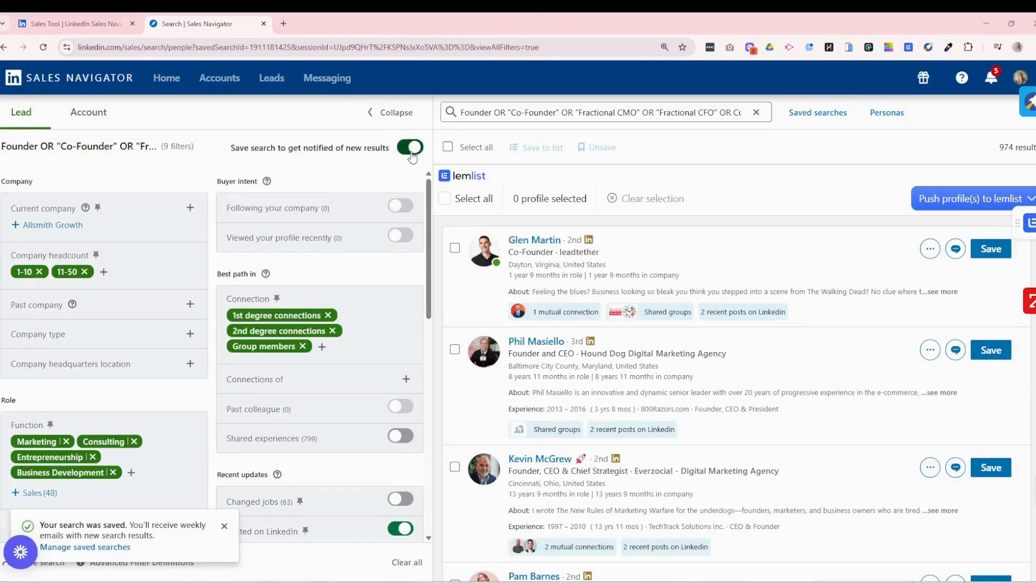
- Select the URL of the current search and review the connection, role and recent-update filters applied to it
click(234, 48)
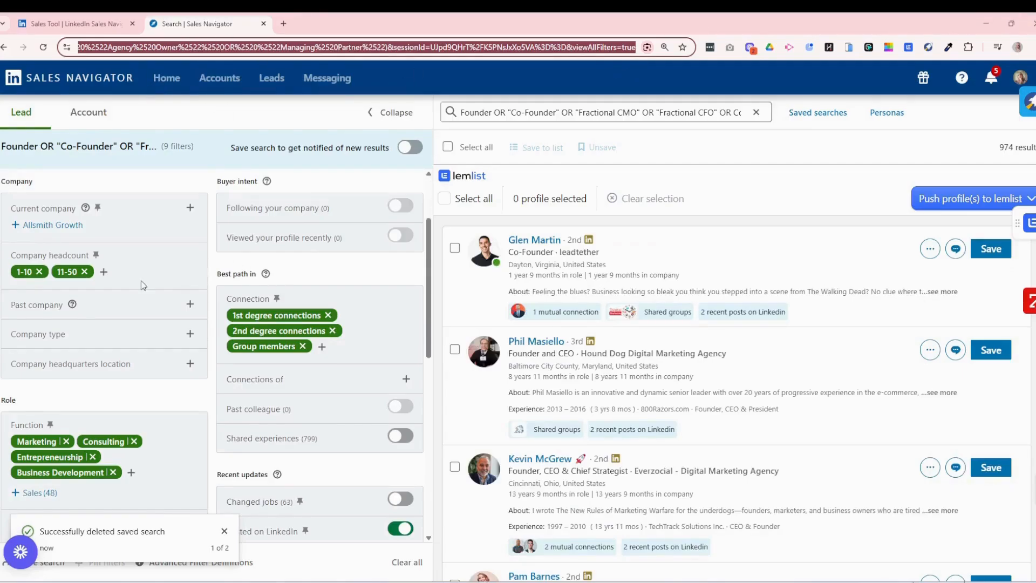
scroll(236, 314, down, 5)
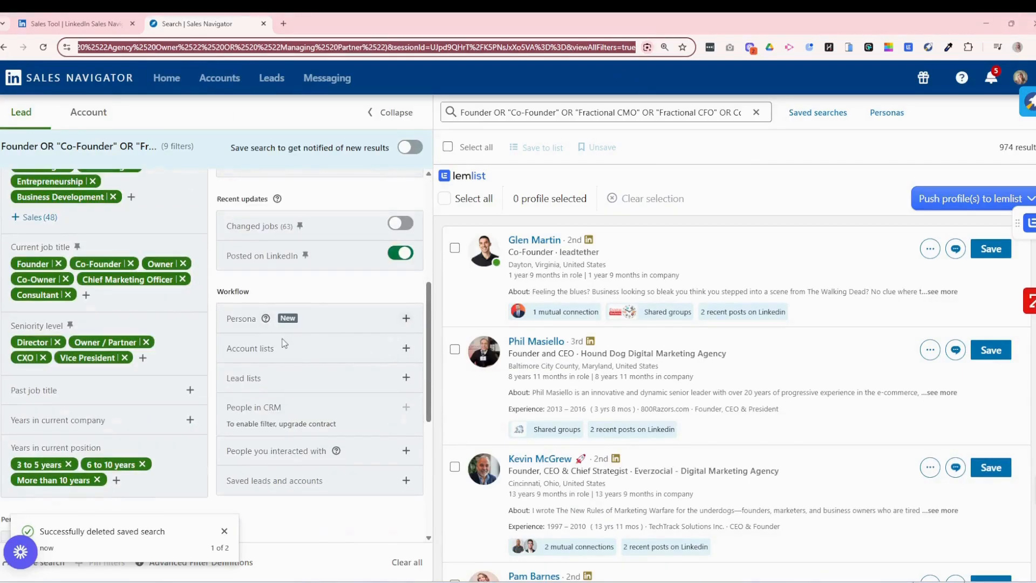
scroll(367, 303, up, 3)
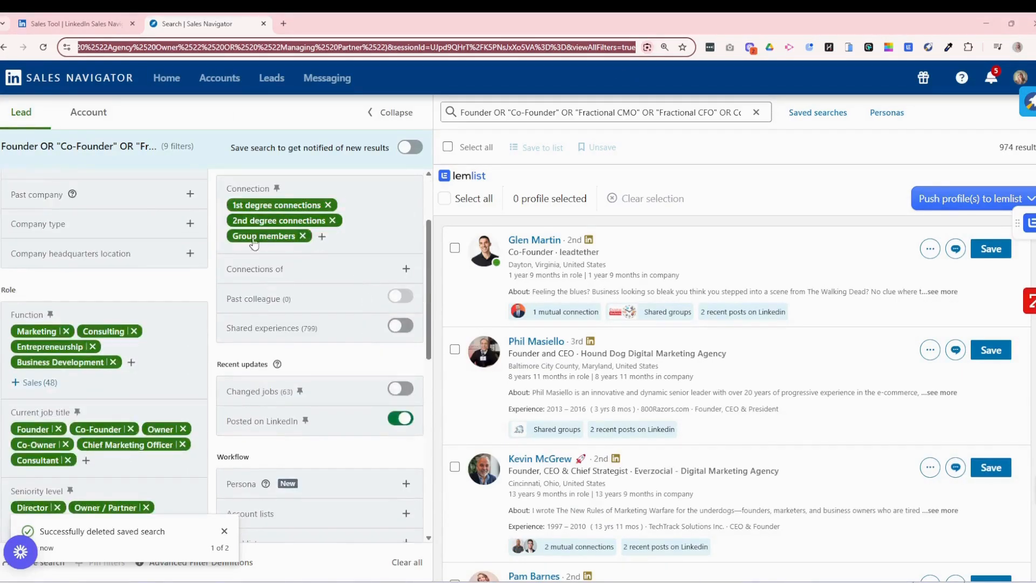
scroll(138, 391, down, 3)
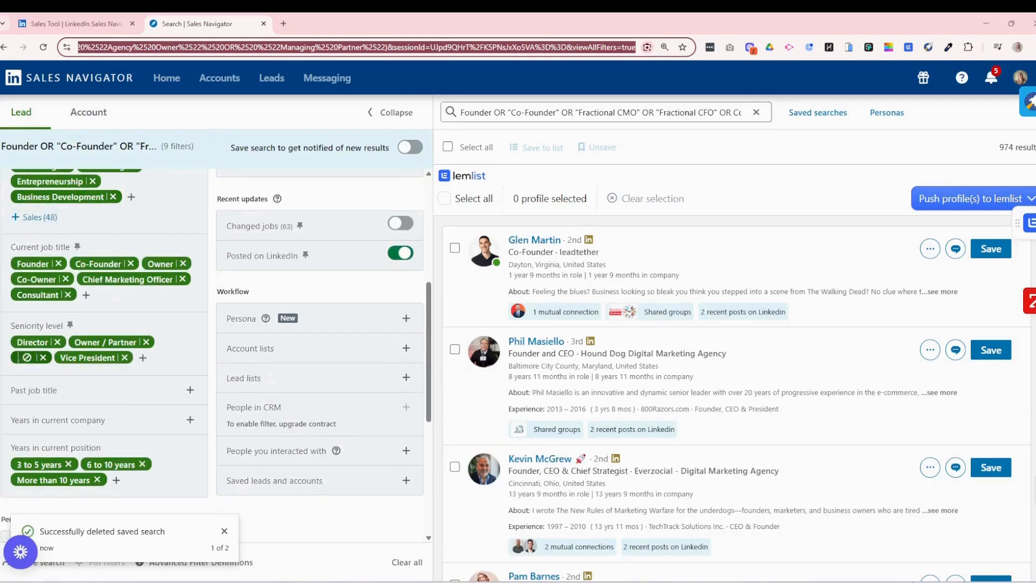
- Include Australia alongside United States in the geography filter and select the full URL of the updated search
scroll(132, 458, down, 2)
scroll(131, 458, down, 1)
click(96, 397)
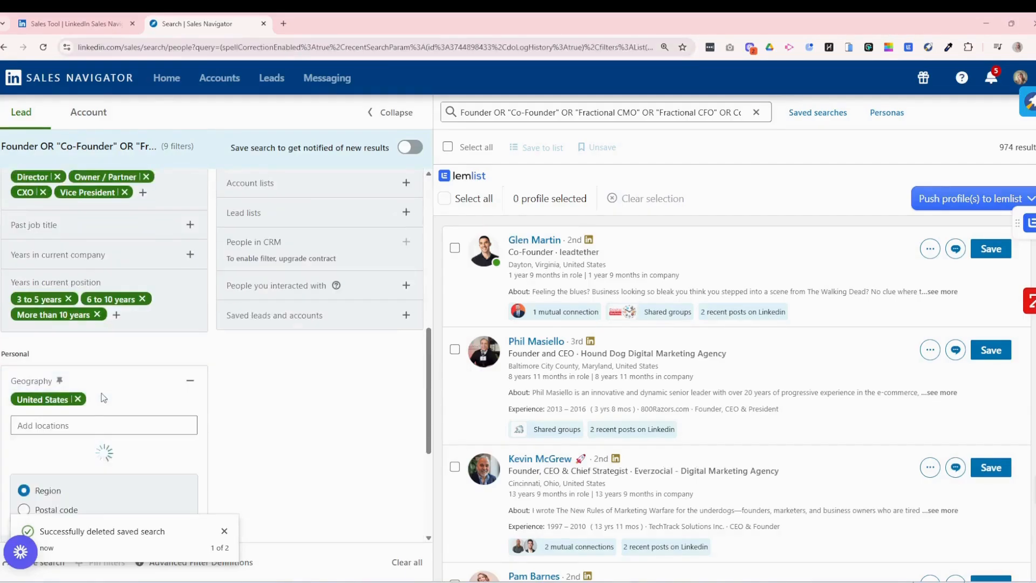
click(96, 425)
text(australia)
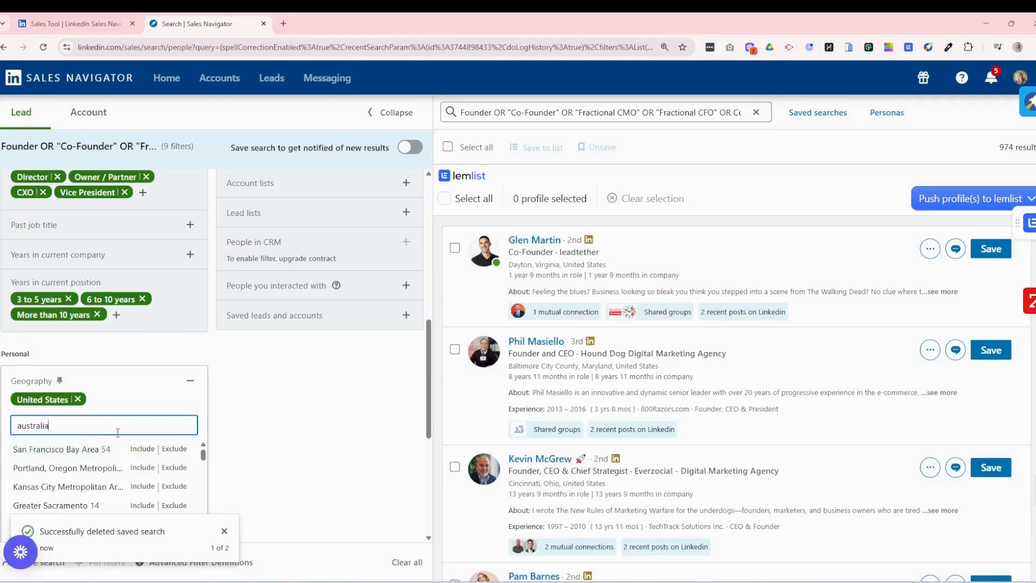
click(142, 448)
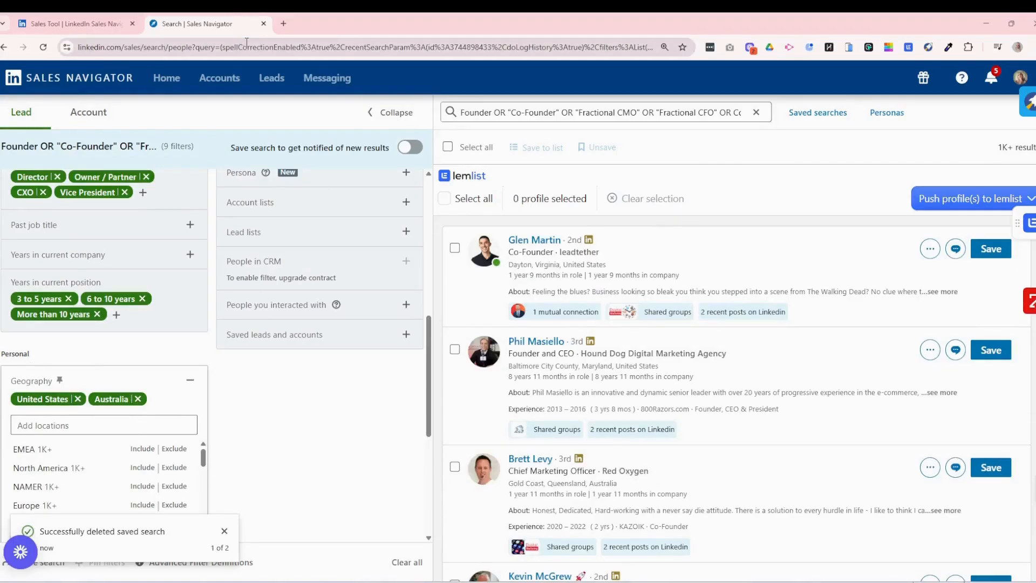
click(249, 48)
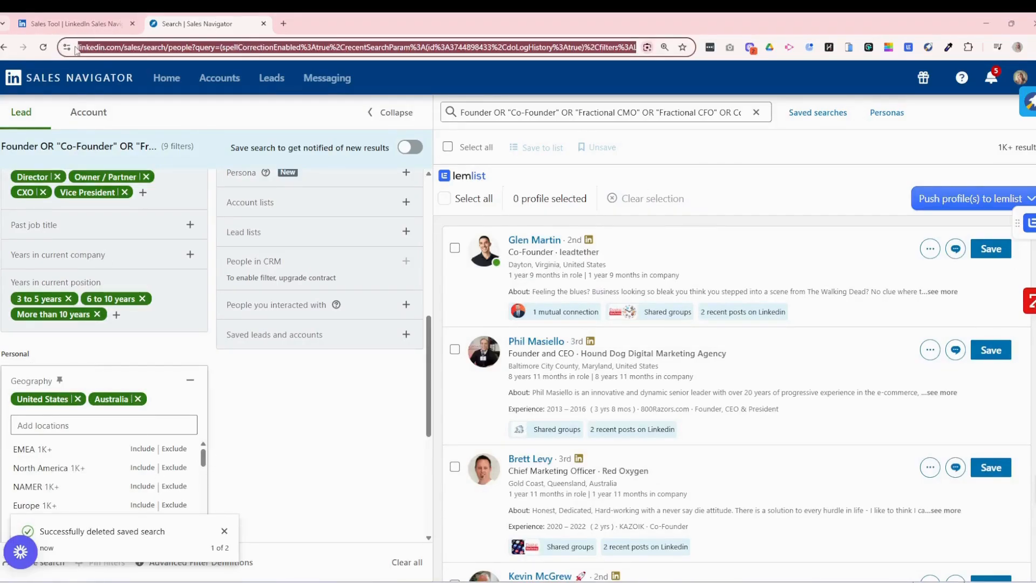